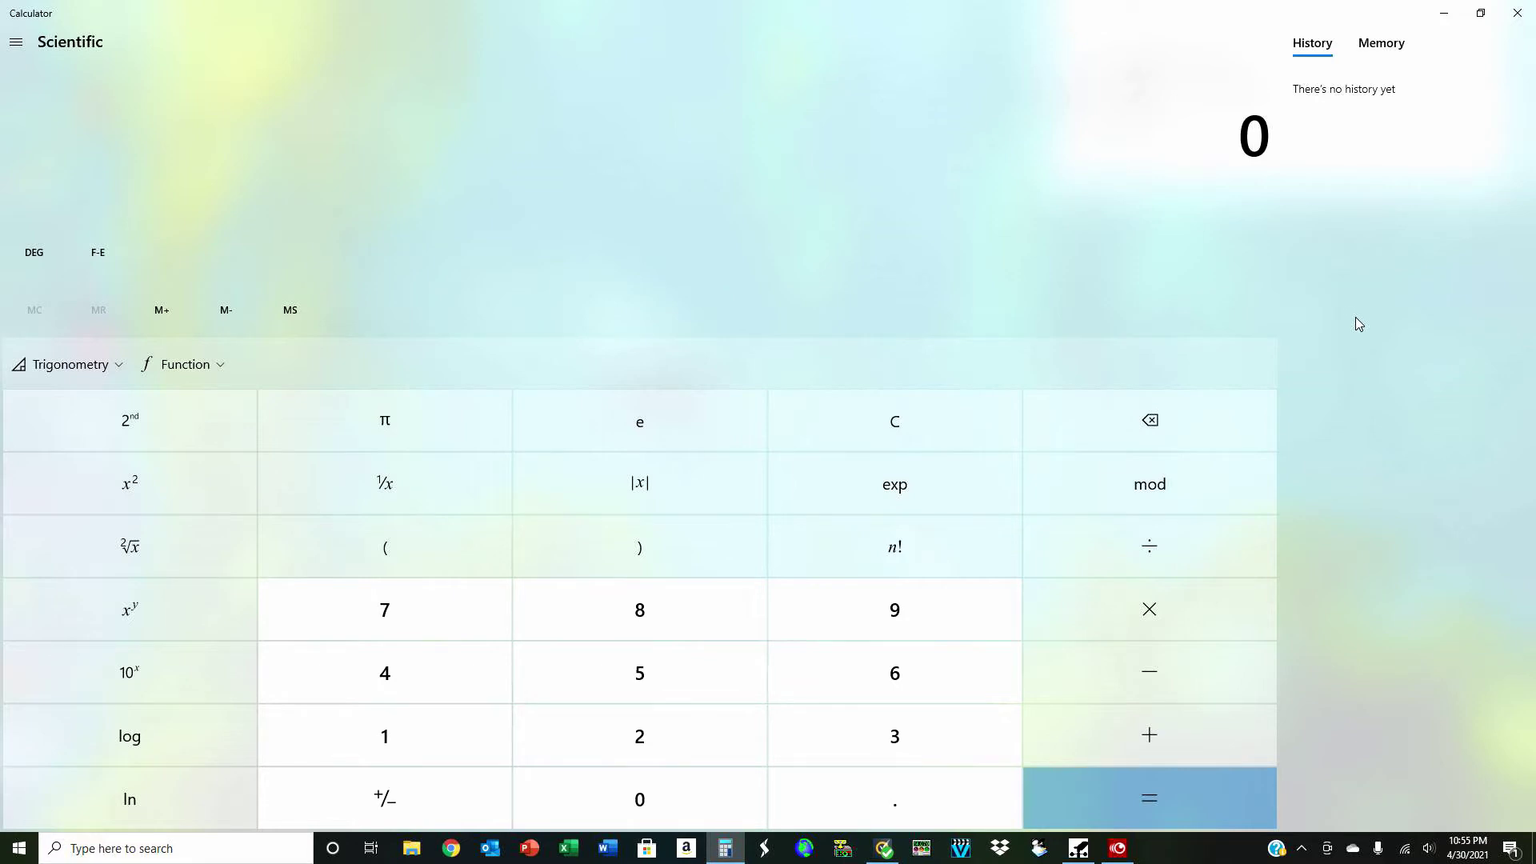
Step: Compute the power ratio 2 ÷ 1 = 2
click(644, 745)
click(1149, 547)
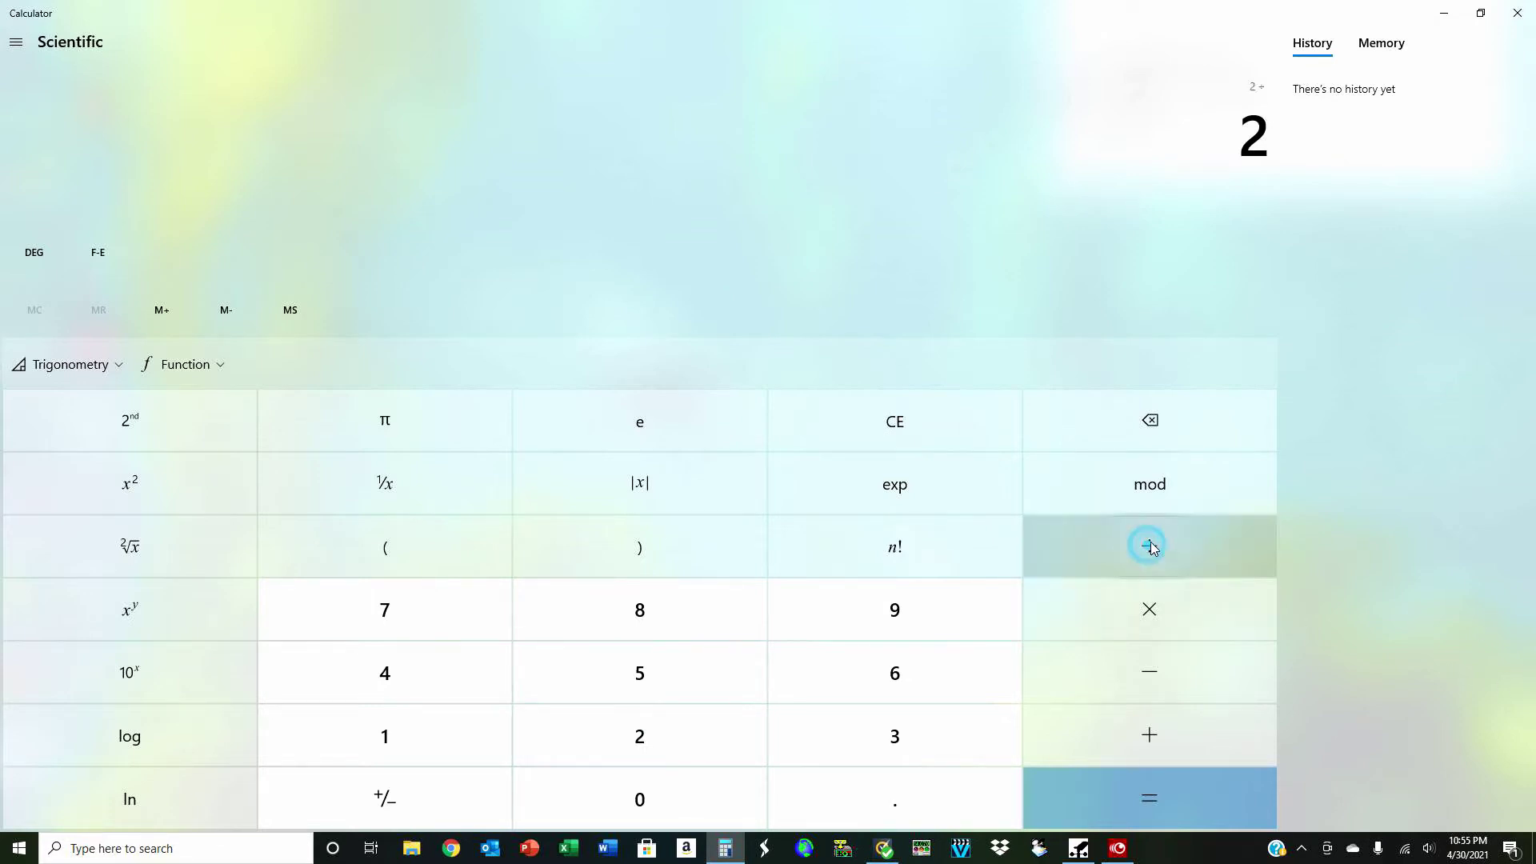
click(447, 741)
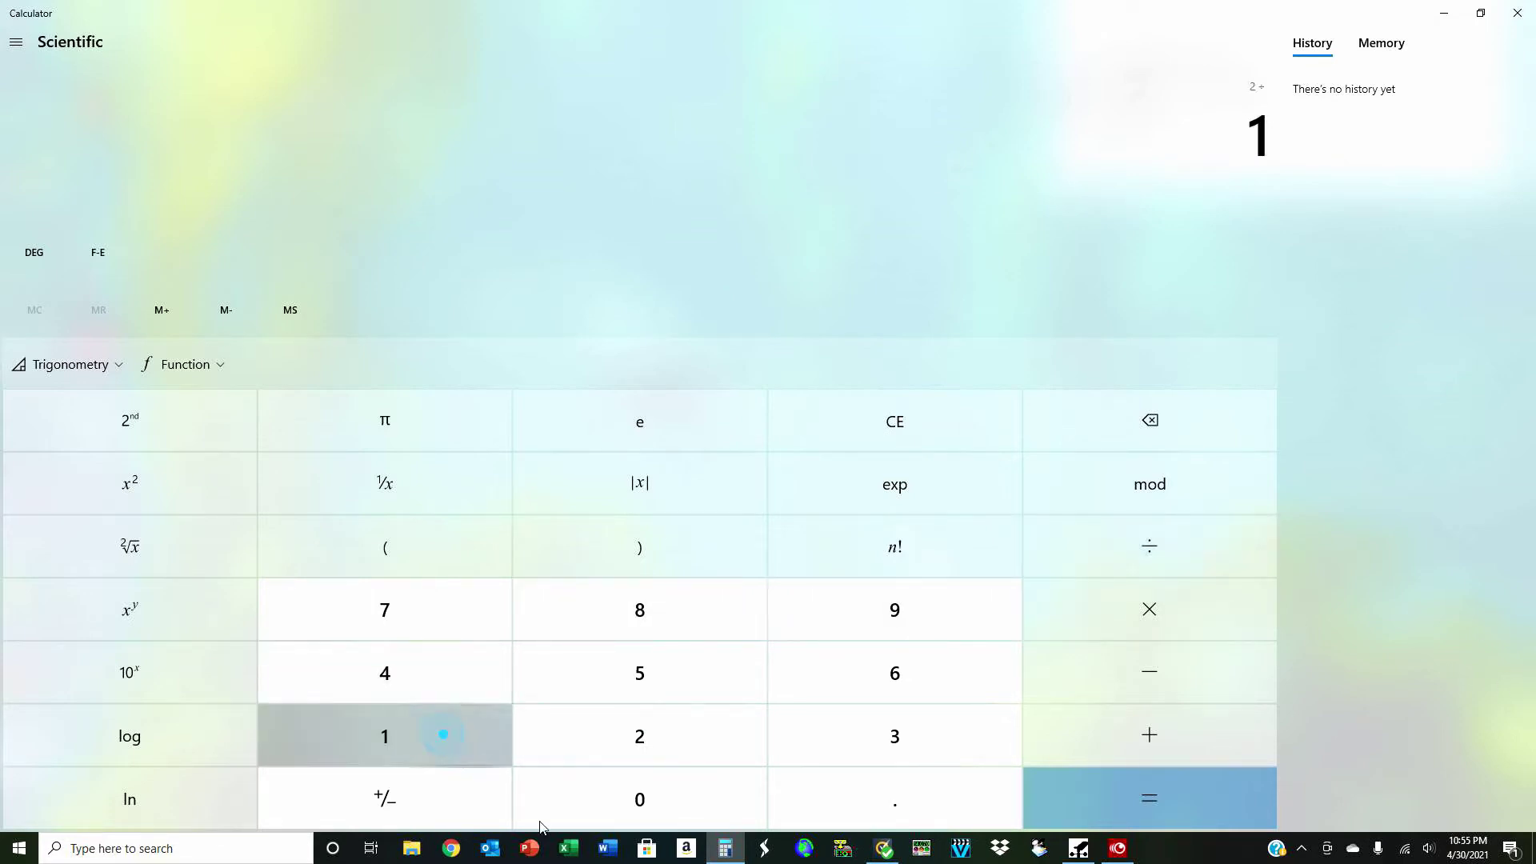
click(1140, 812)
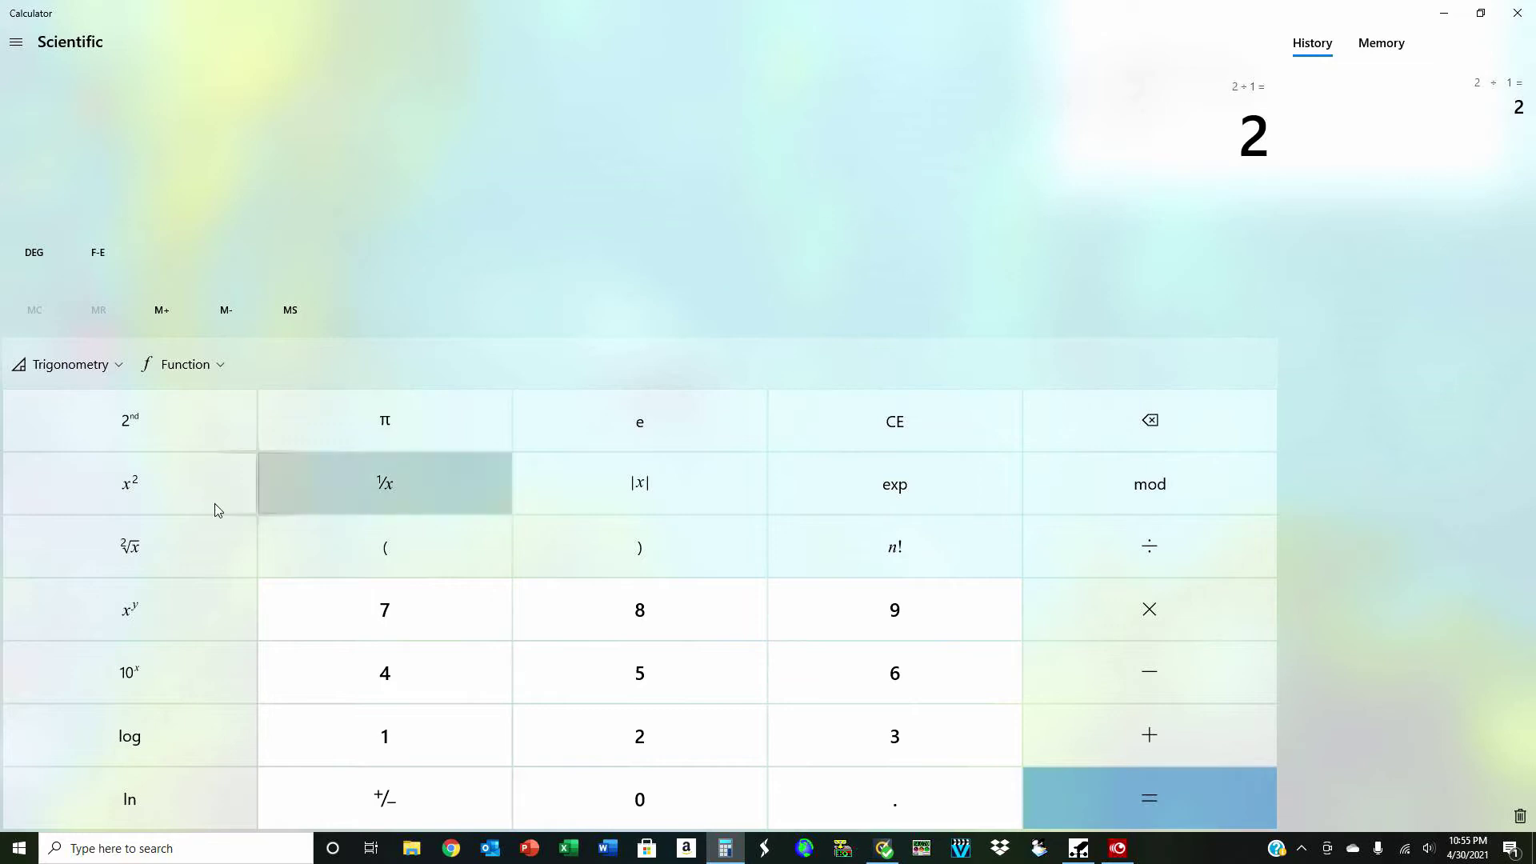
Step: Take log(2) and multiply by 10 to get about 3.0103 dB
click(133, 742)
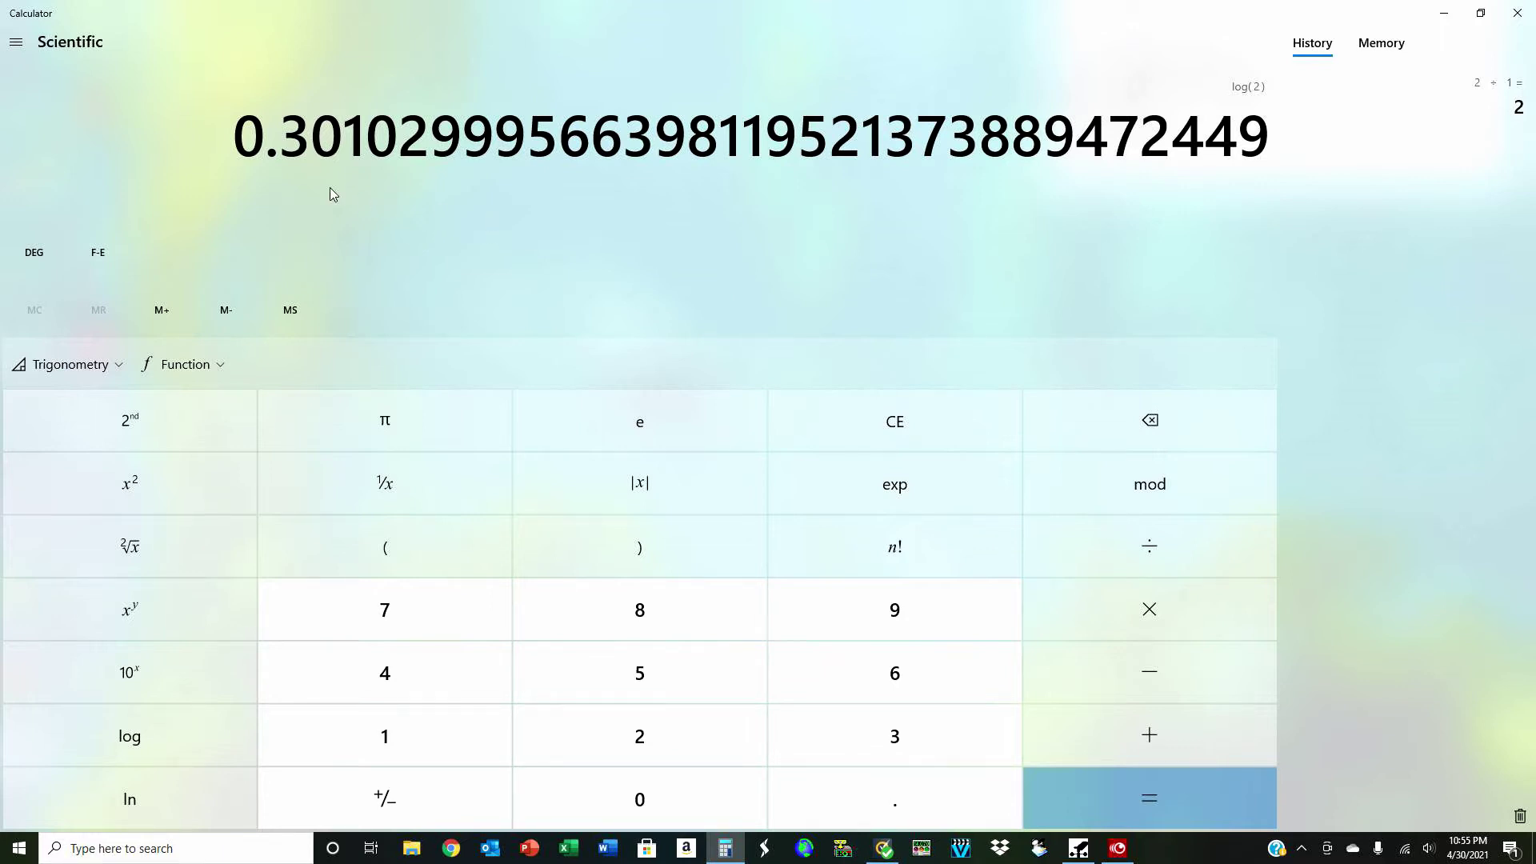
click(1107, 621)
click(439, 734)
click(597, 789)
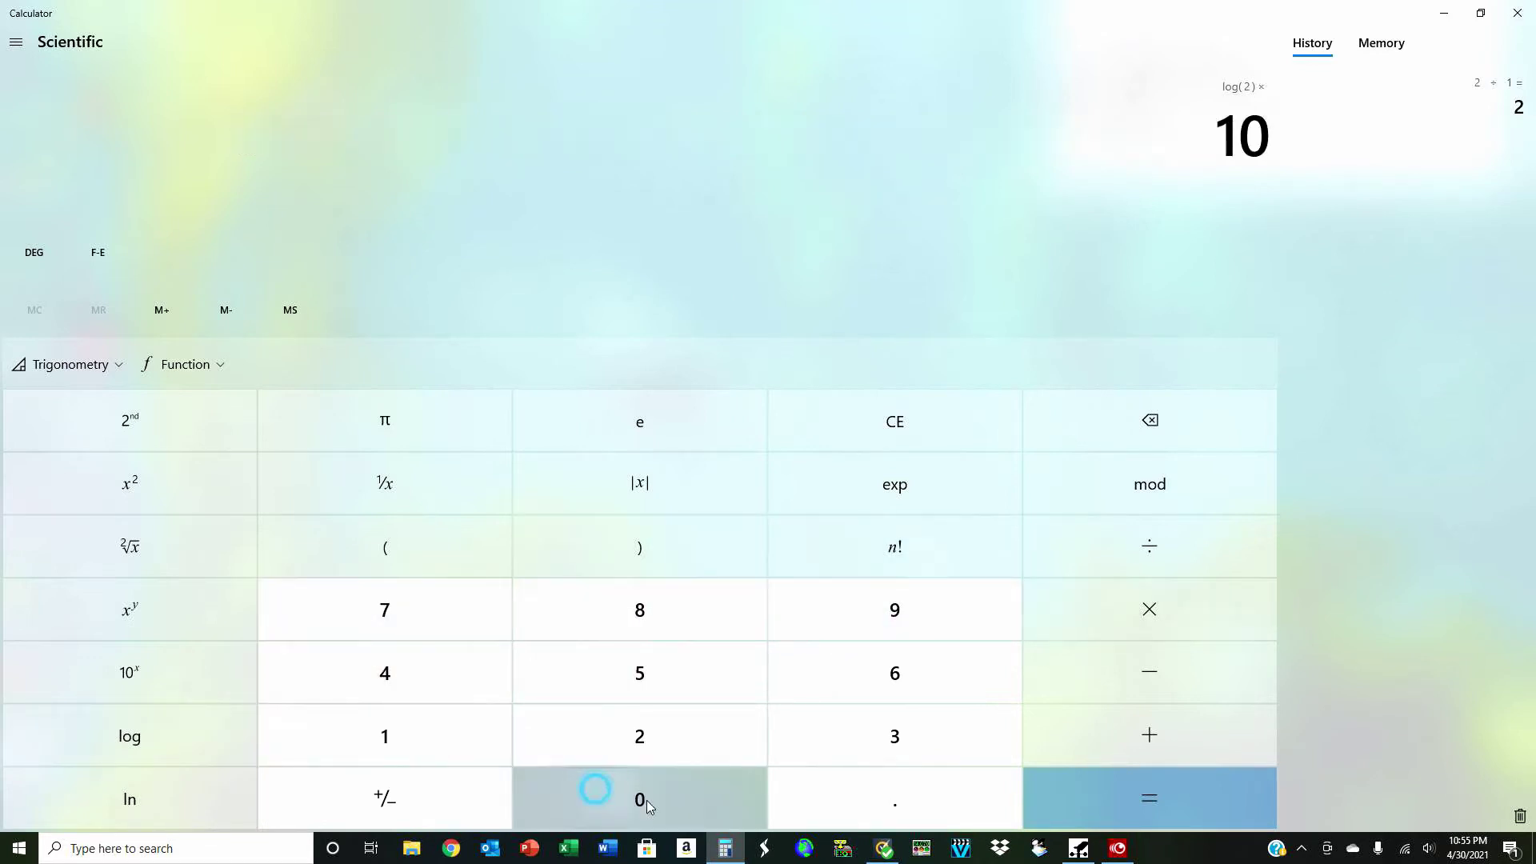
click(1130, 806)
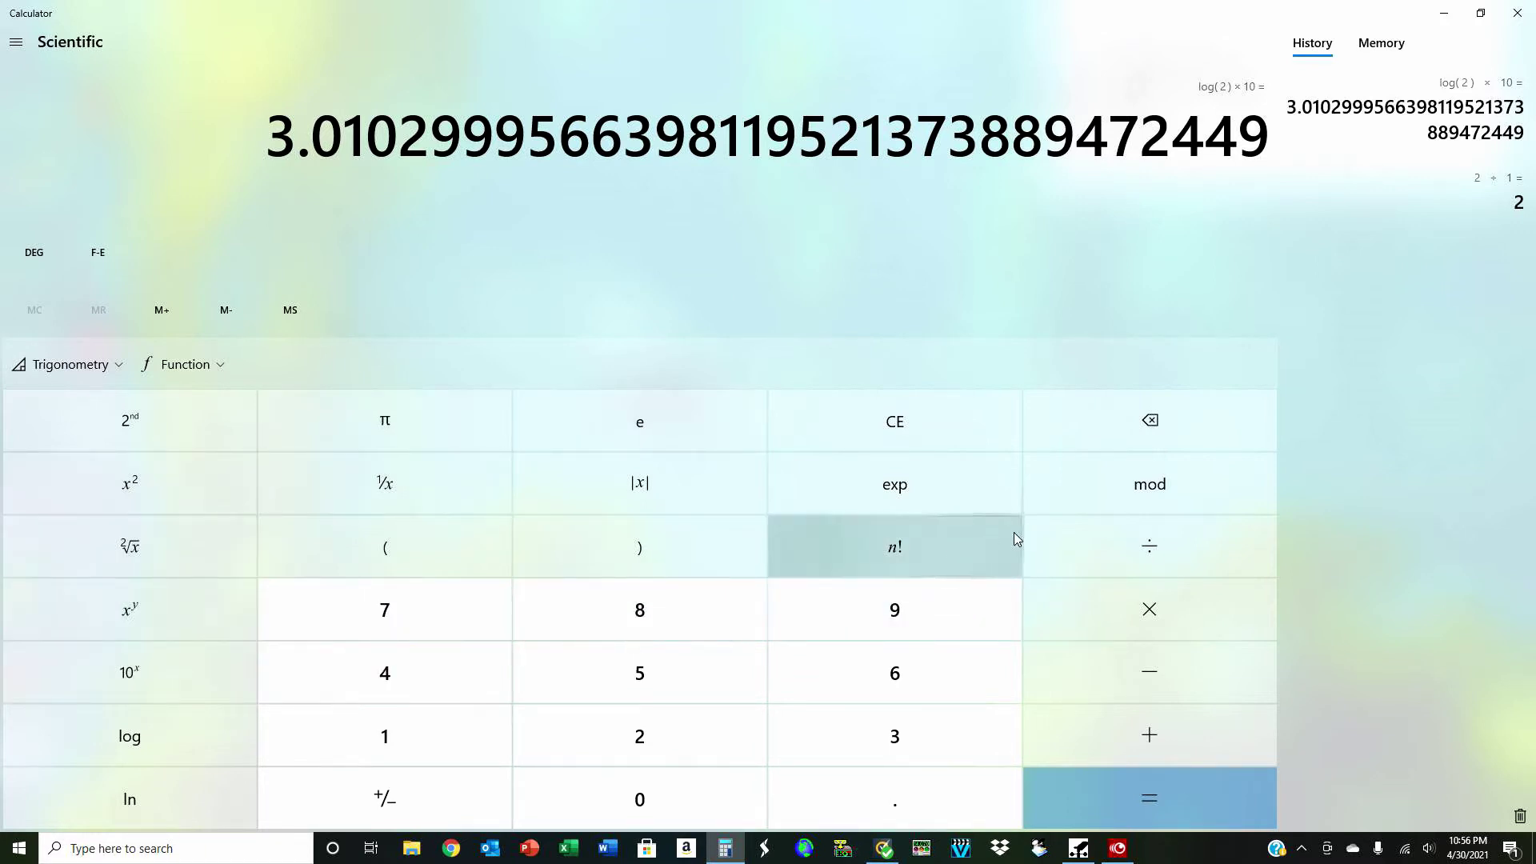
Step: Divide 3.0103 by 10 to get 0.30103, then apply 10^x to recover 2
click(1149, 547)
click(422, 722)
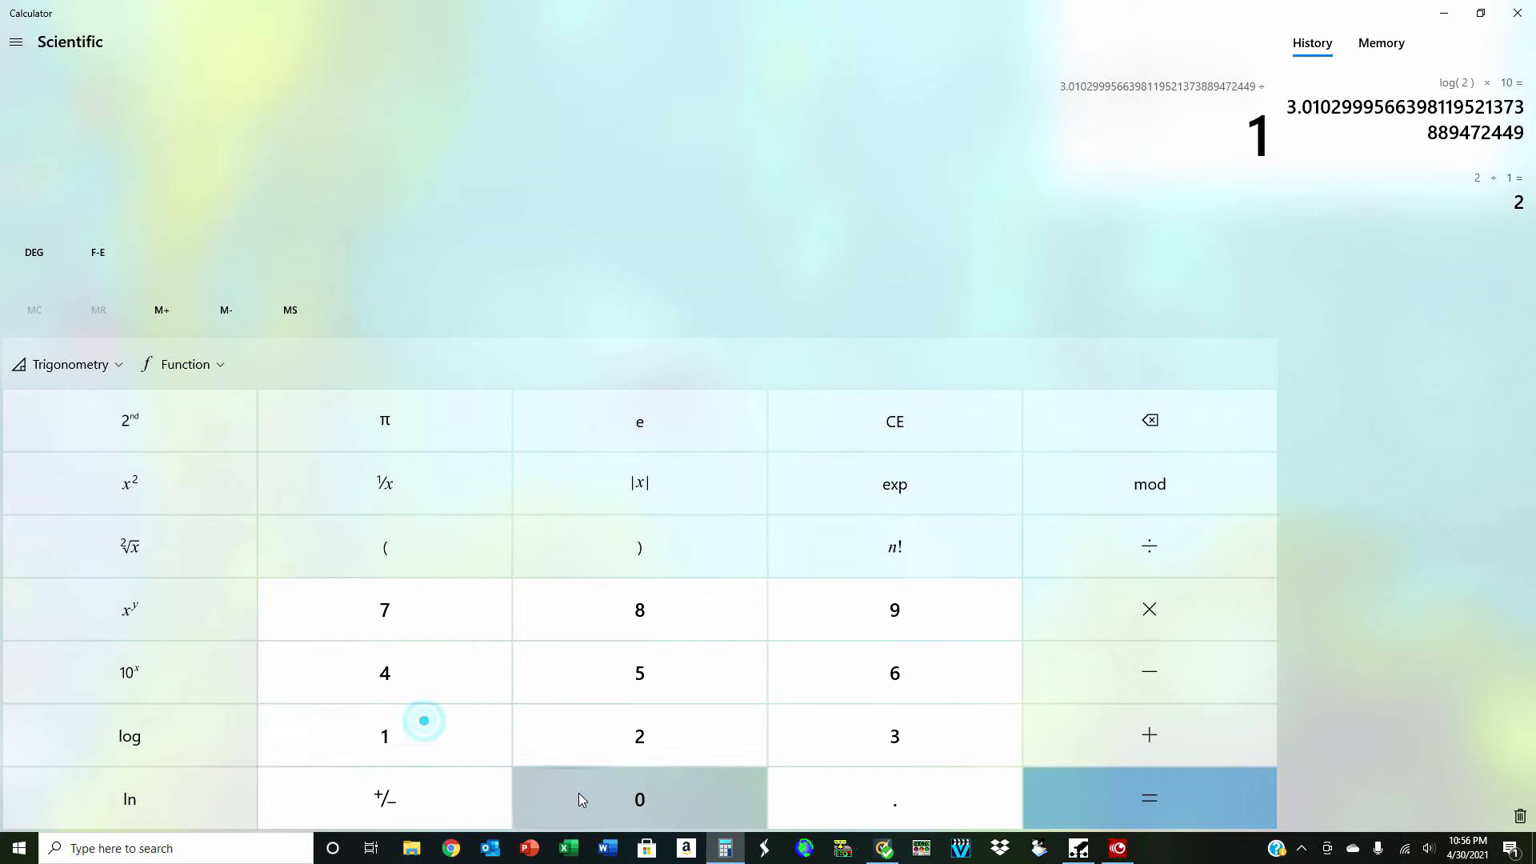
click(583, 799)
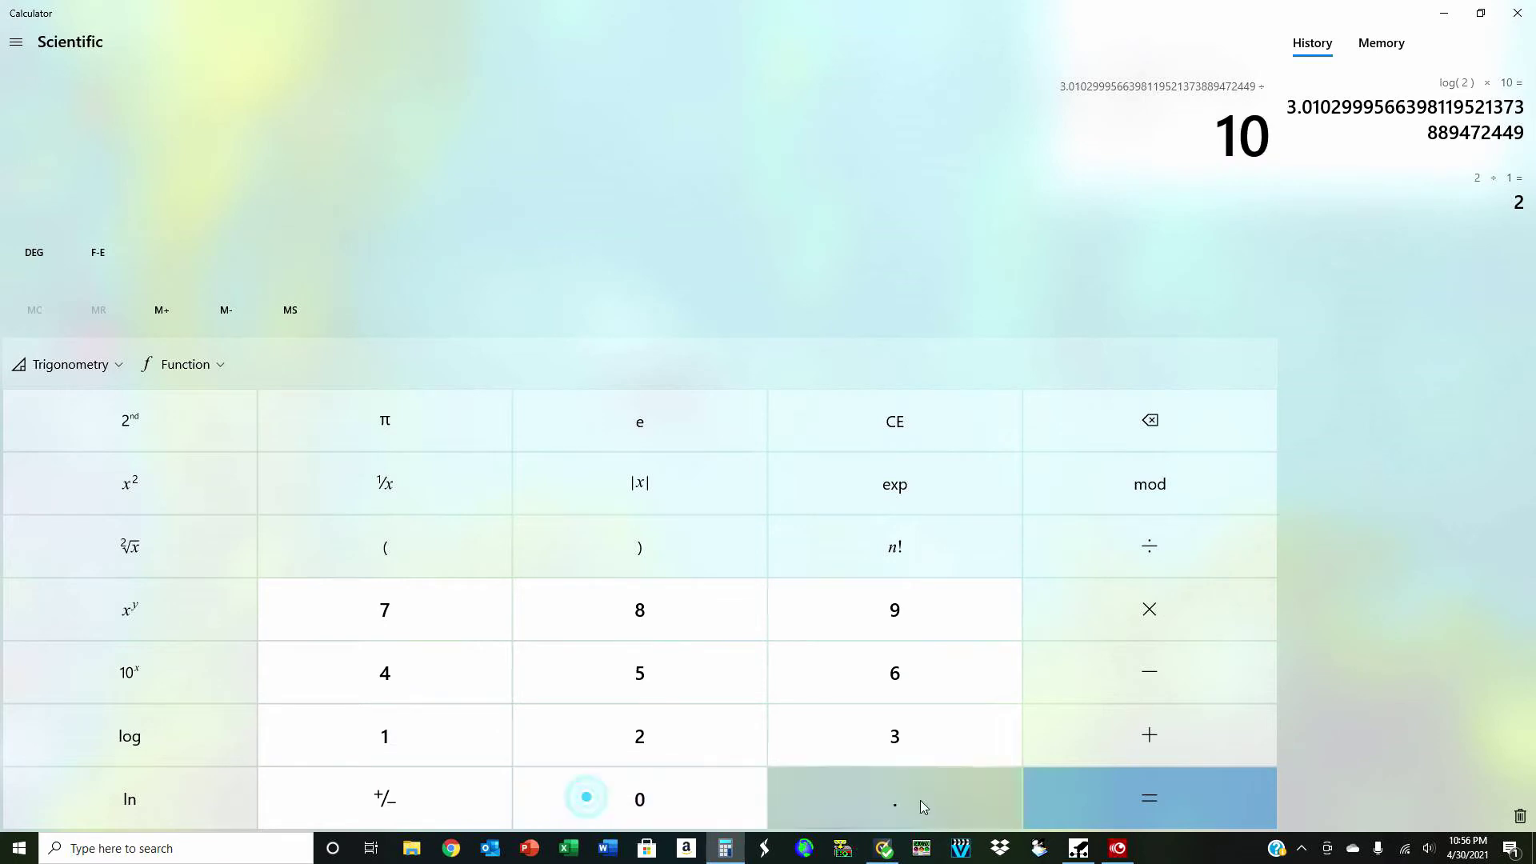
click(1117, 802)
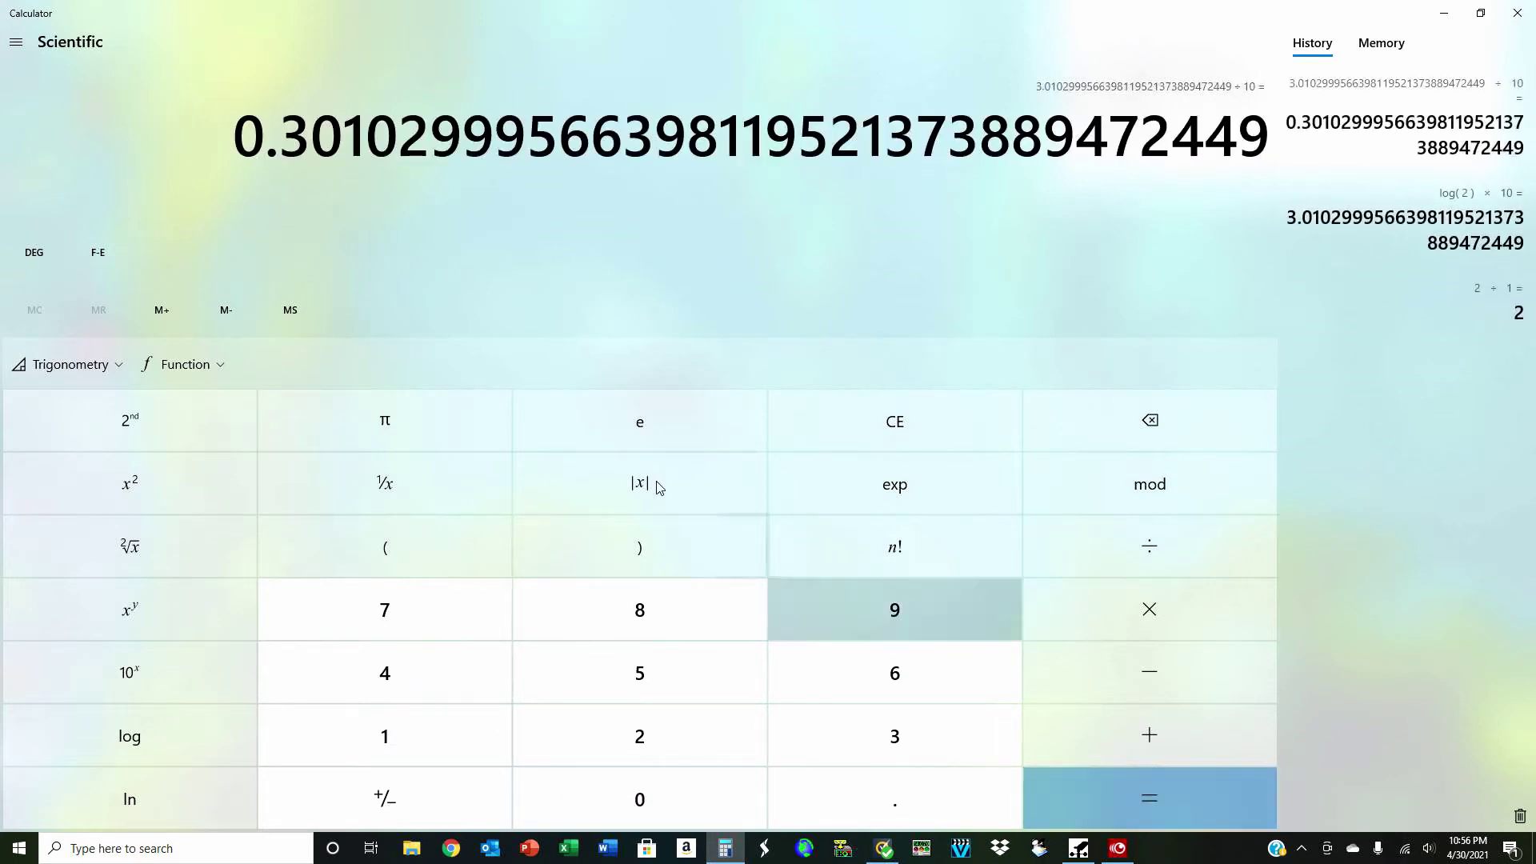
click(148, 676)
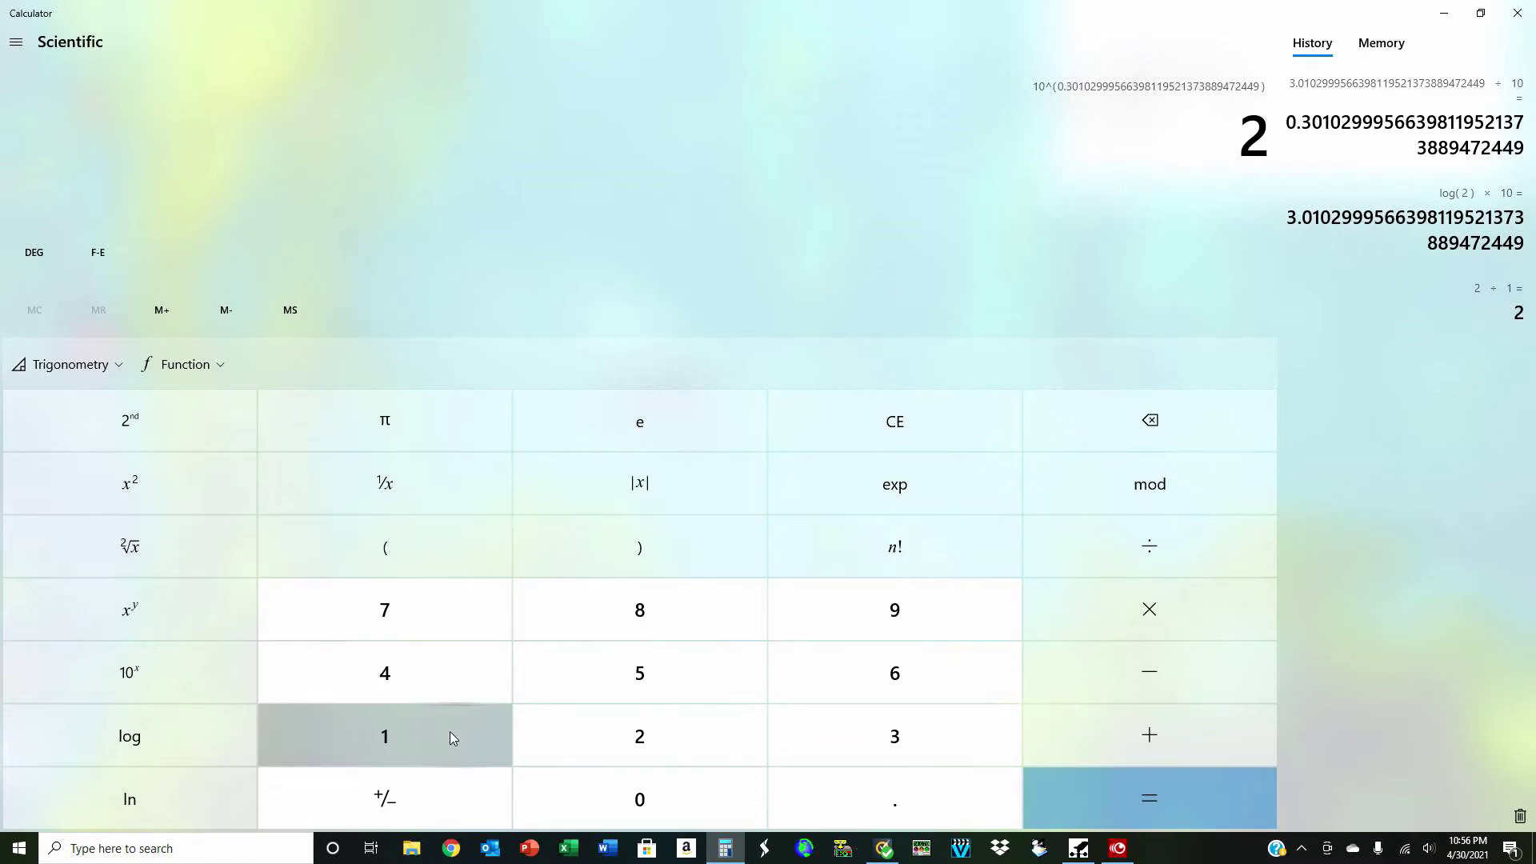
Step: Compute the power ratio 1 ÷ 2 = 0.5
click(403, 745)
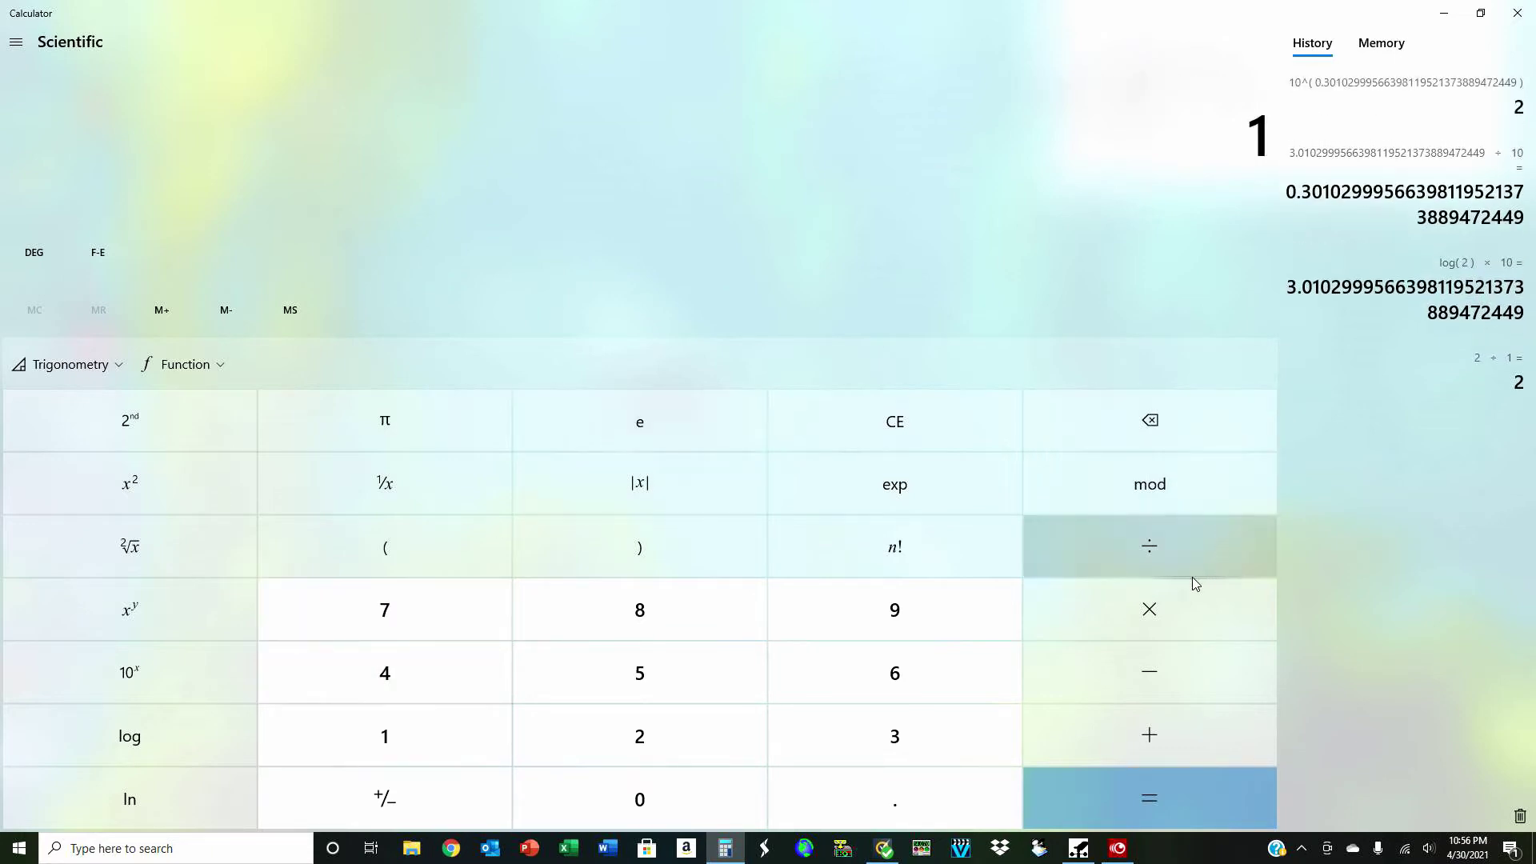
click(1146, 544)
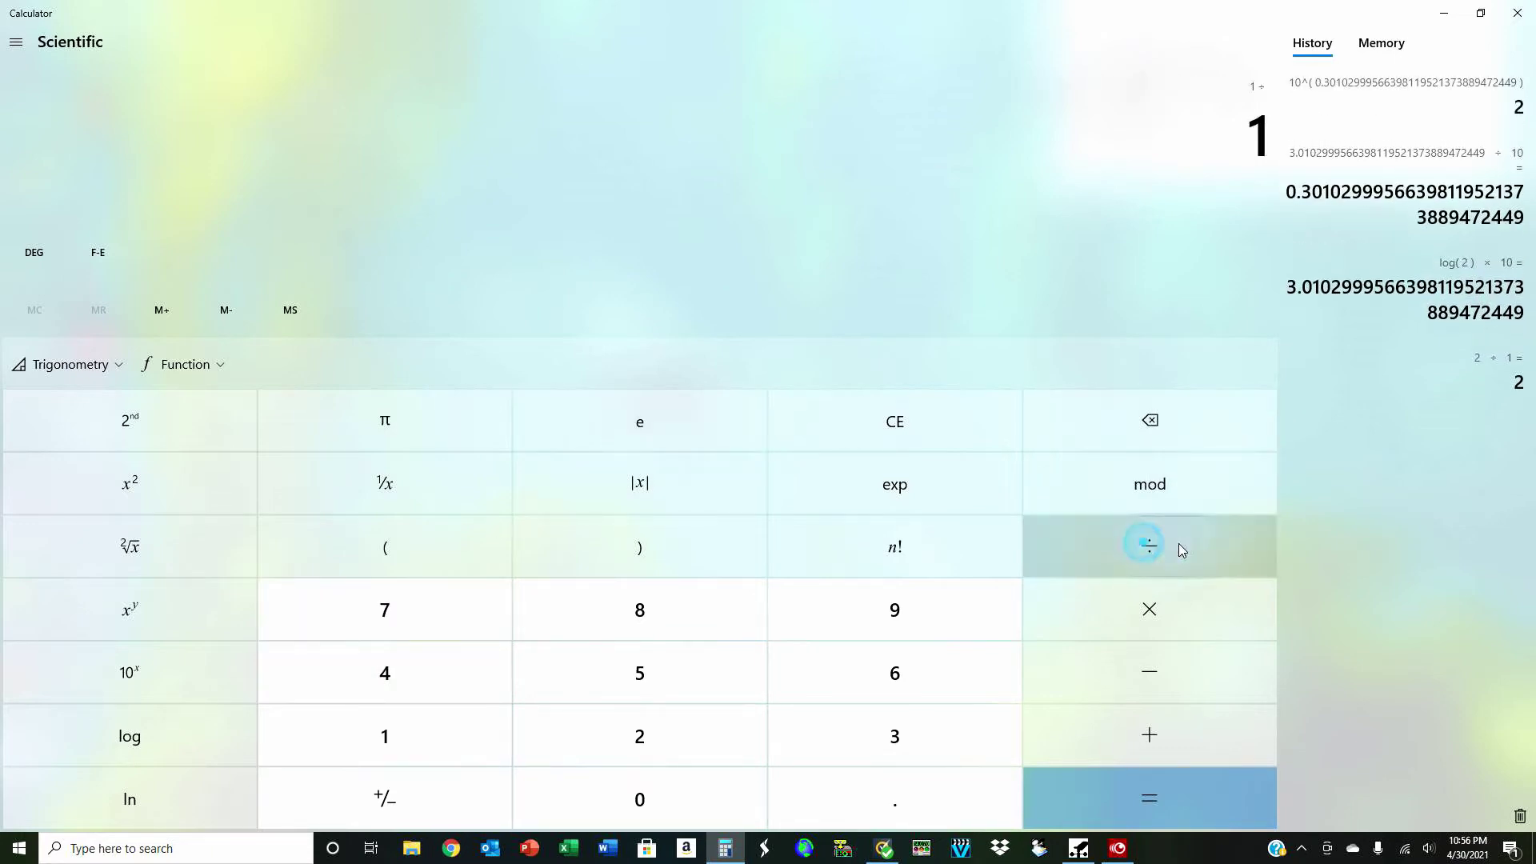
click(665, 729)
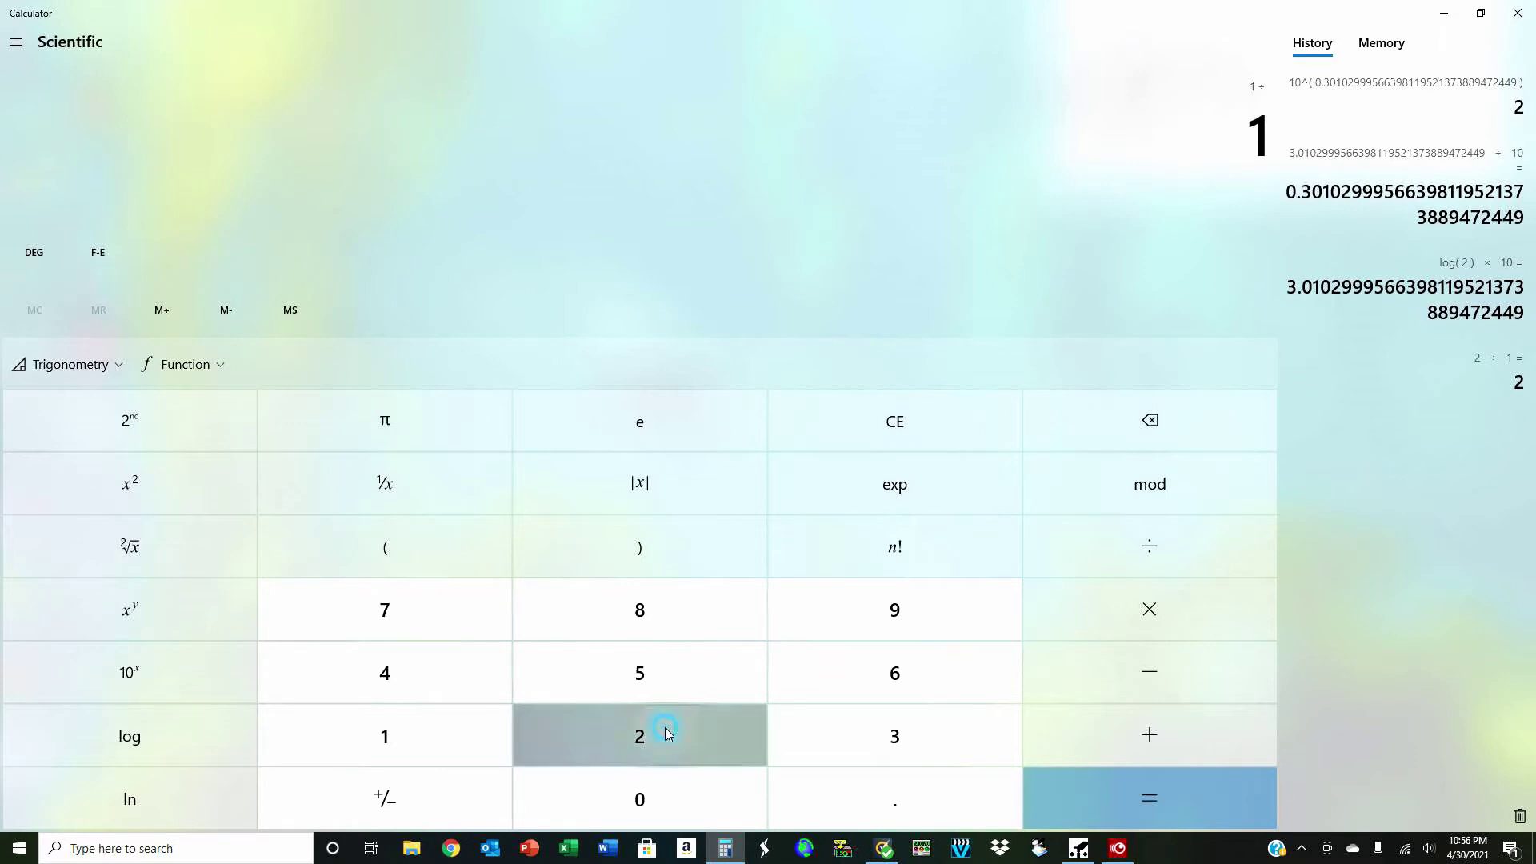
click(1148, 800)
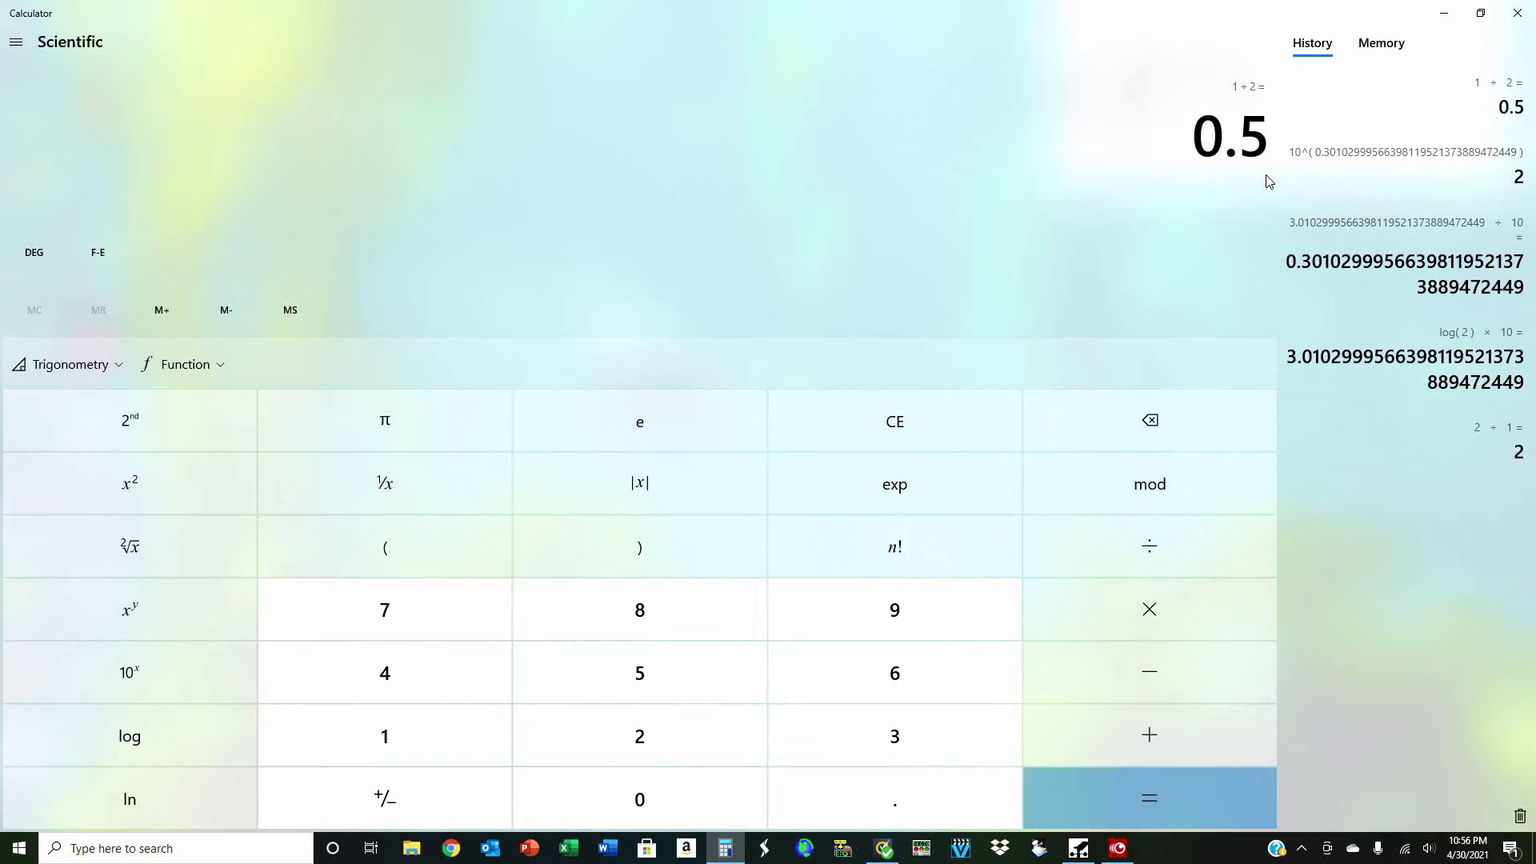
Step: Take log(0.5) and multiply by 10 to get about -3.0103 dB
click(145, 739)
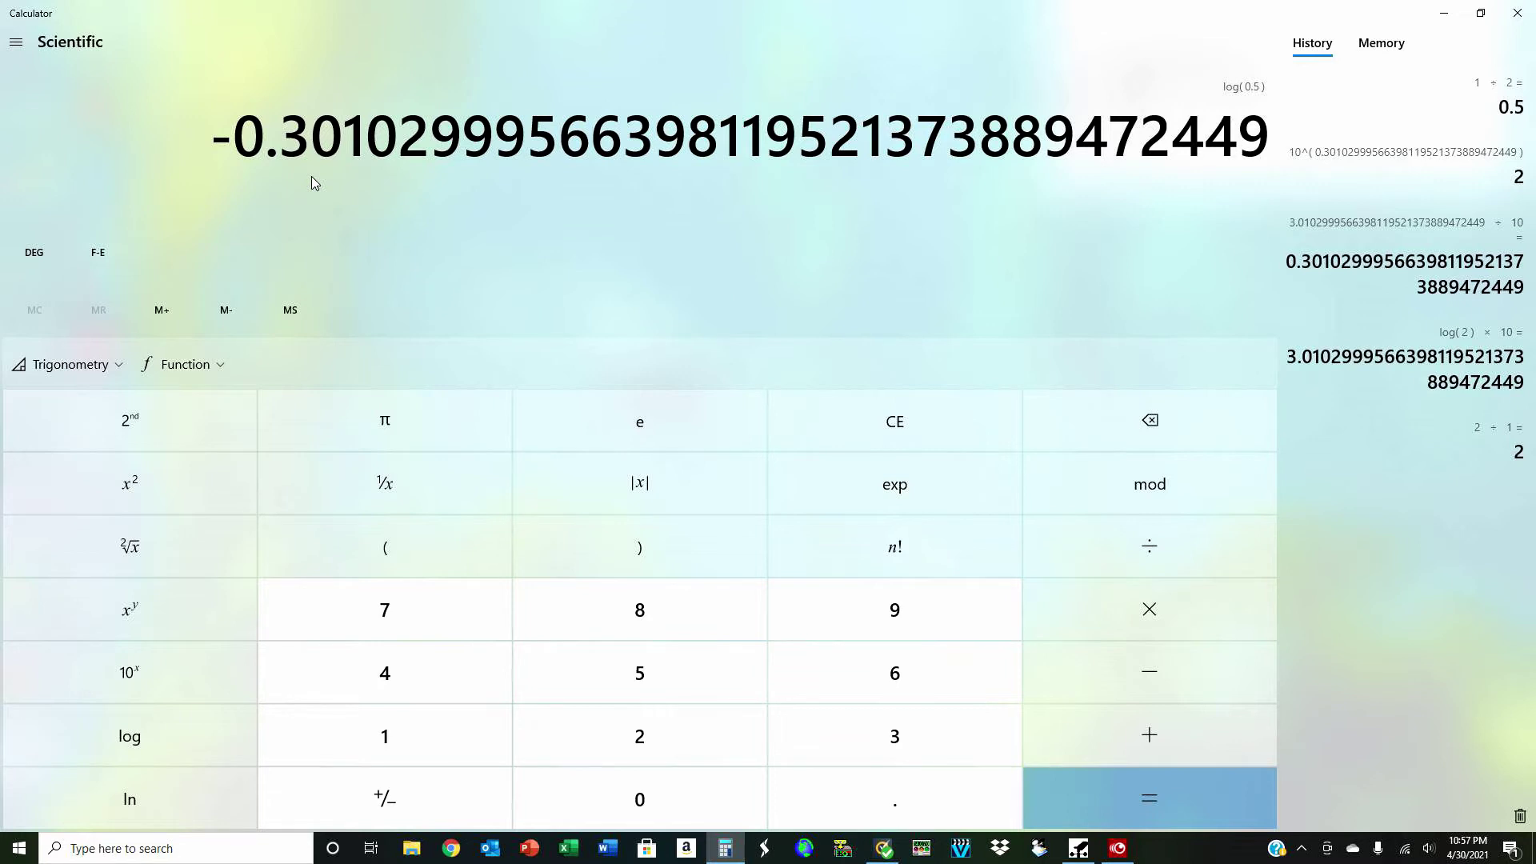
click(1164, 614)
click(468, 753)
click(564, 785)
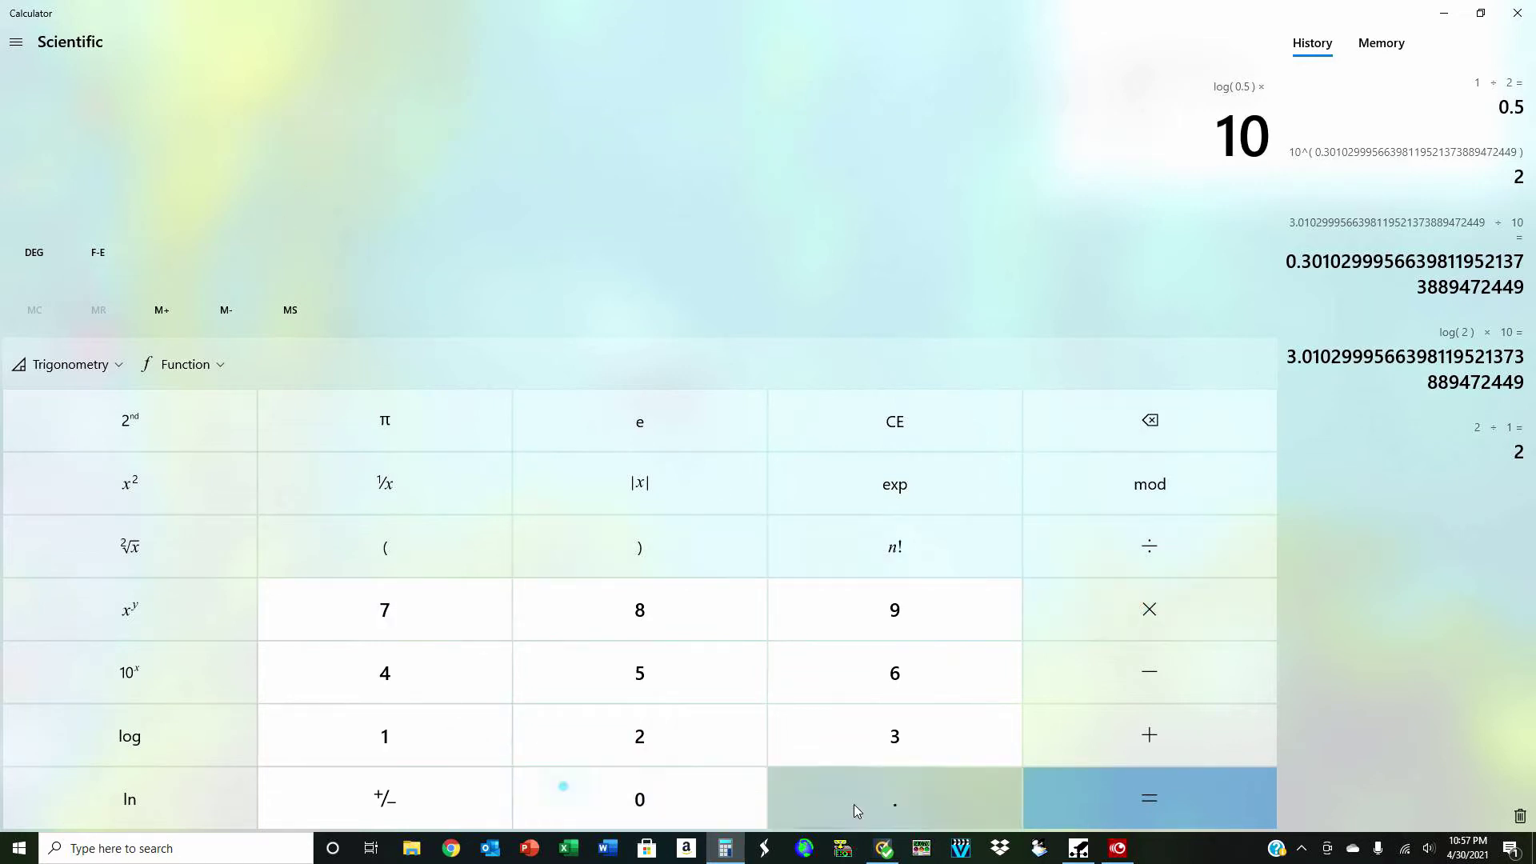
click(1070, 796)
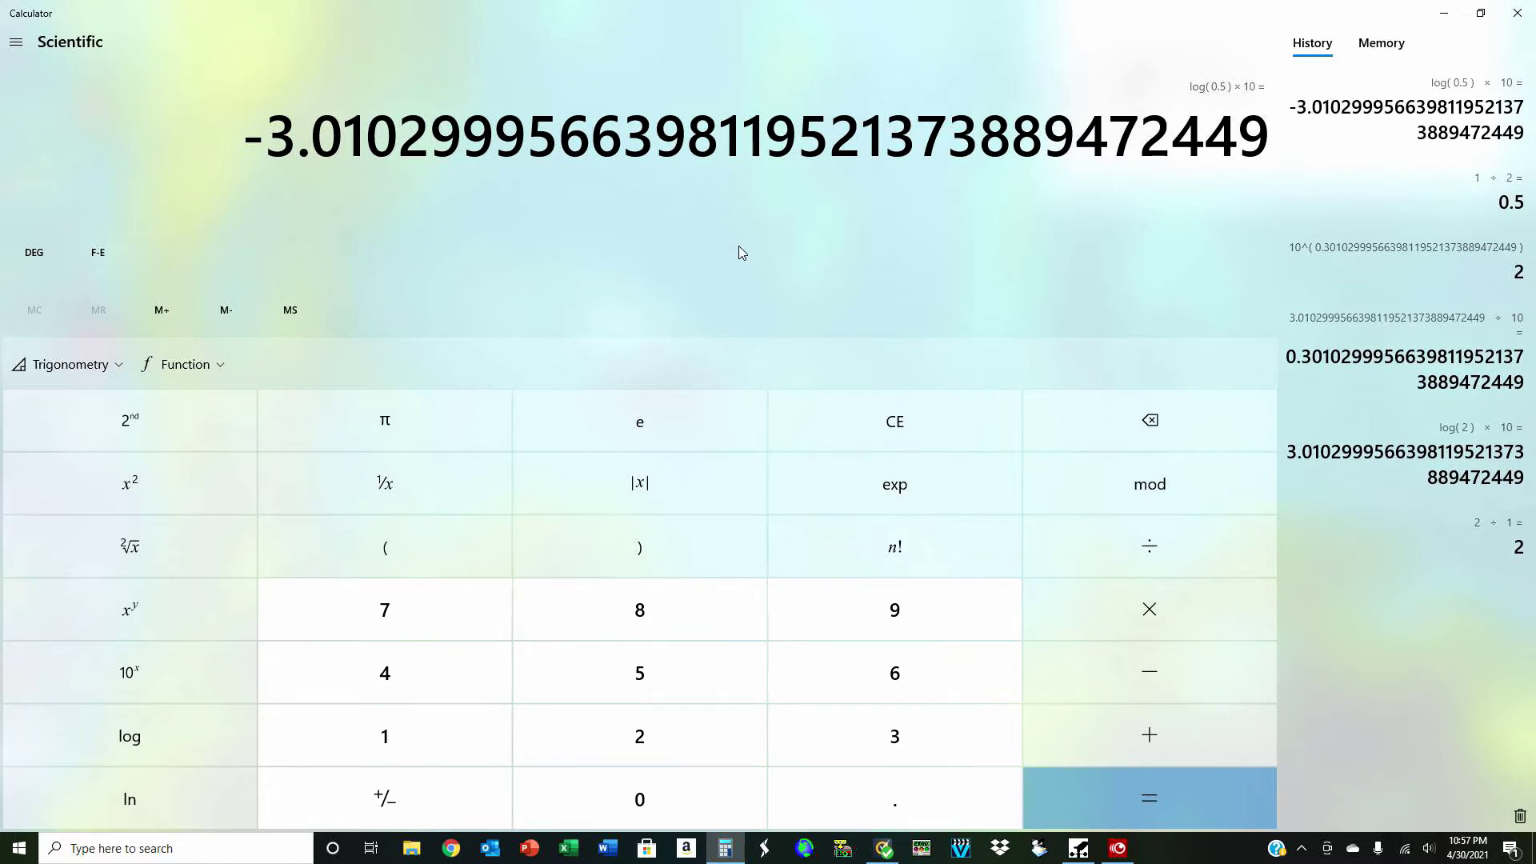
Step: Compute the ratio 3 ÷ 12 = 0.25
click(886, 733)
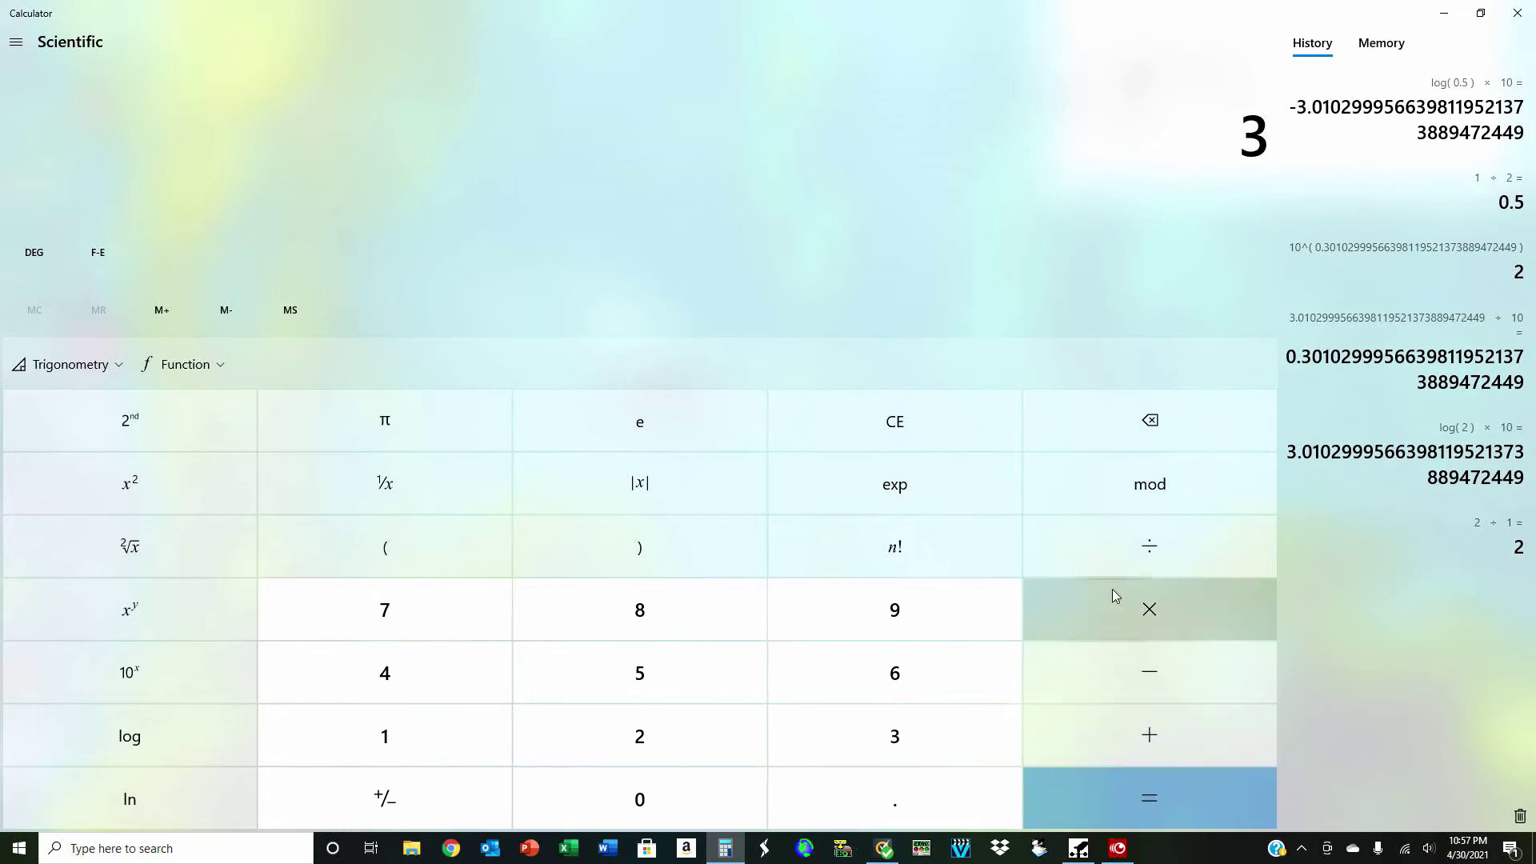
click(1128, 551)
click(333, 746)
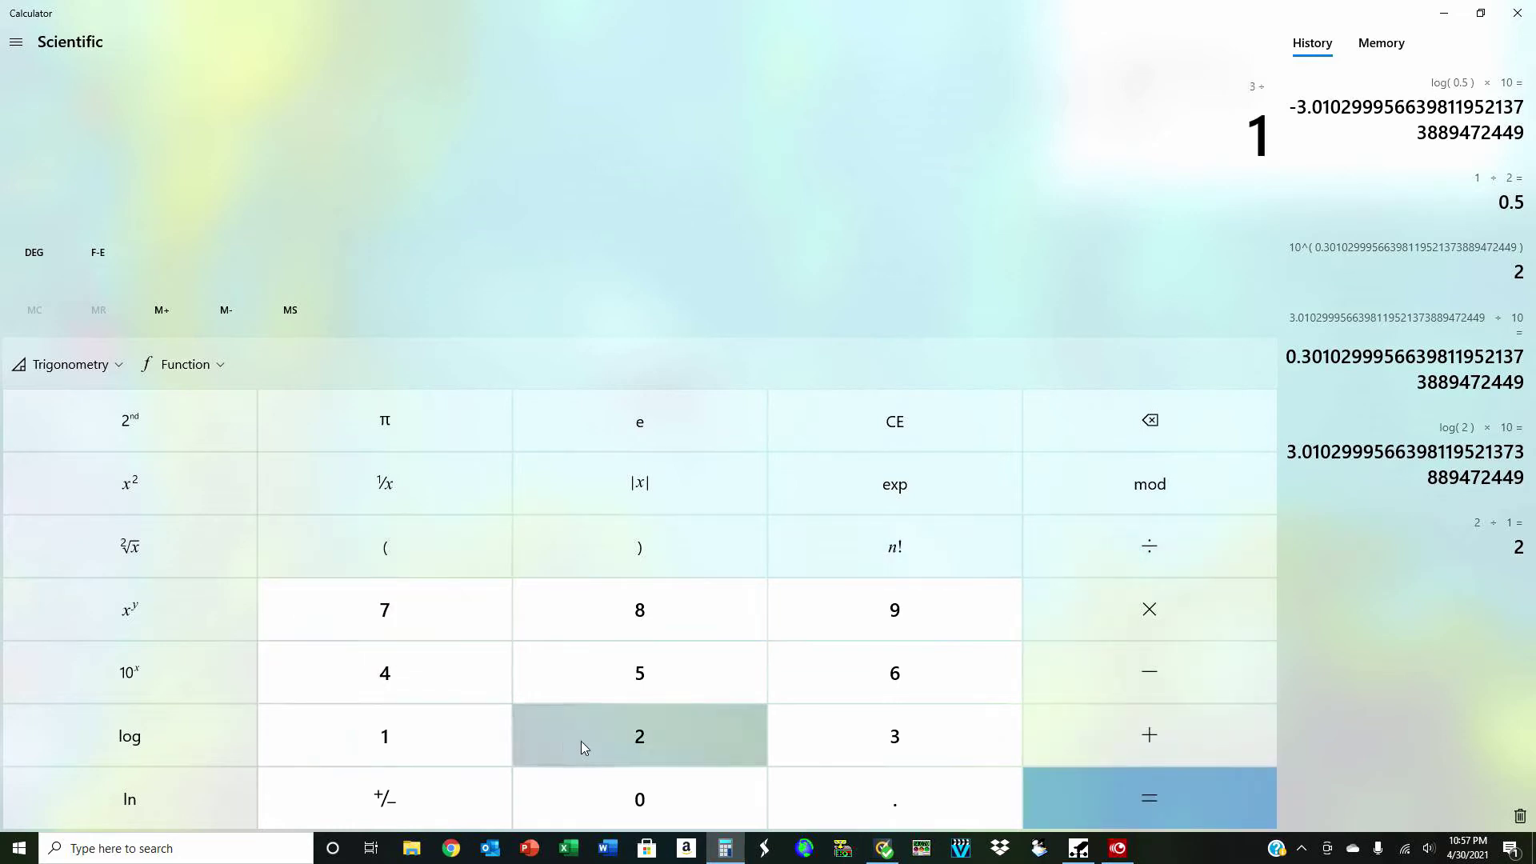
click(583, 744)
click(1094, 809)
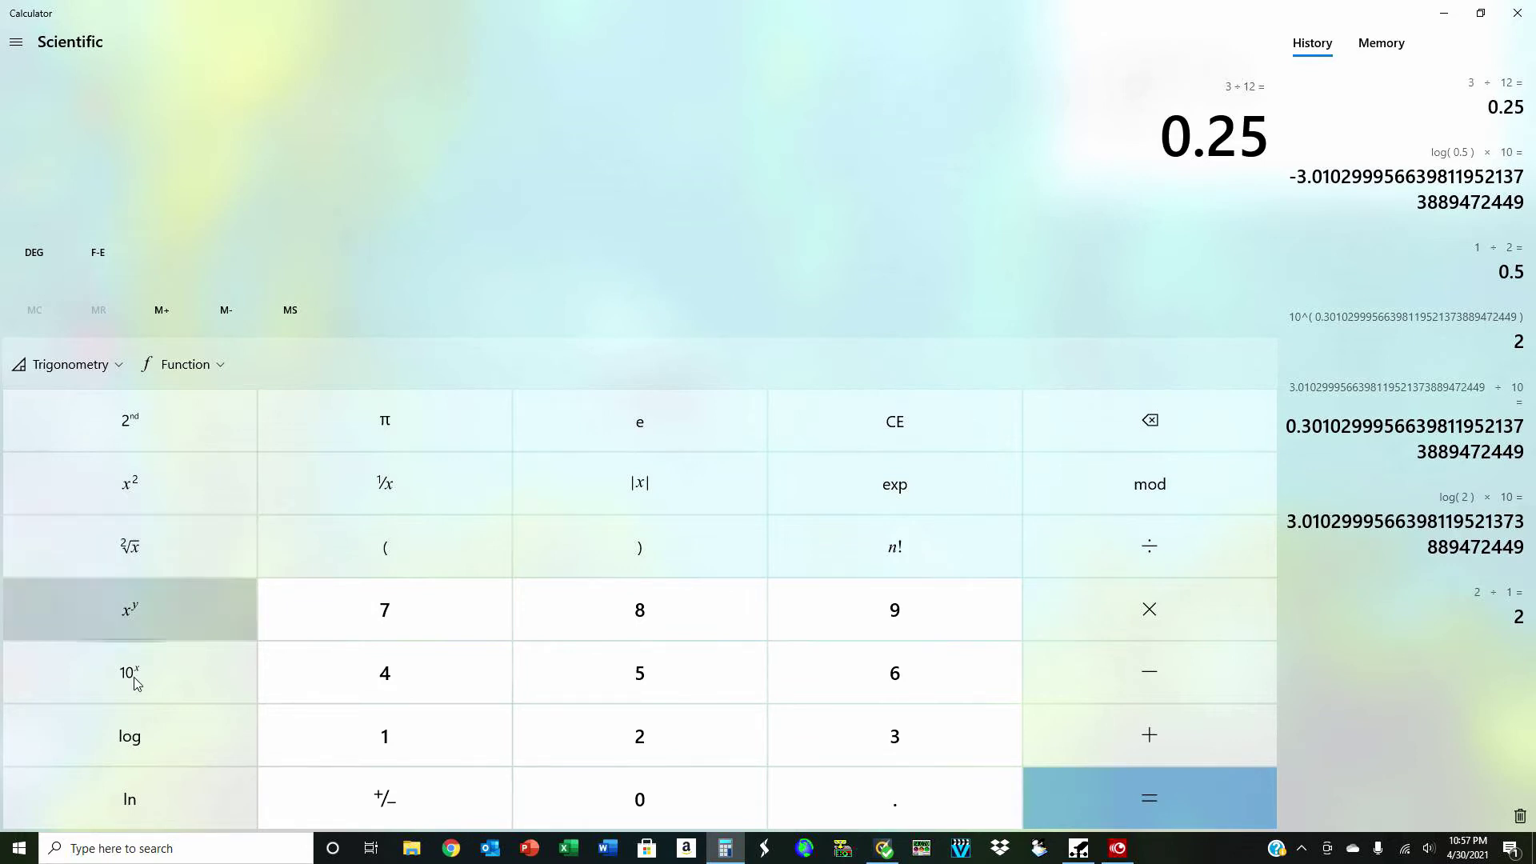
Step: Take log(0.25) and multiply by 10 to get about -6.0206 dB
click(155, 740)
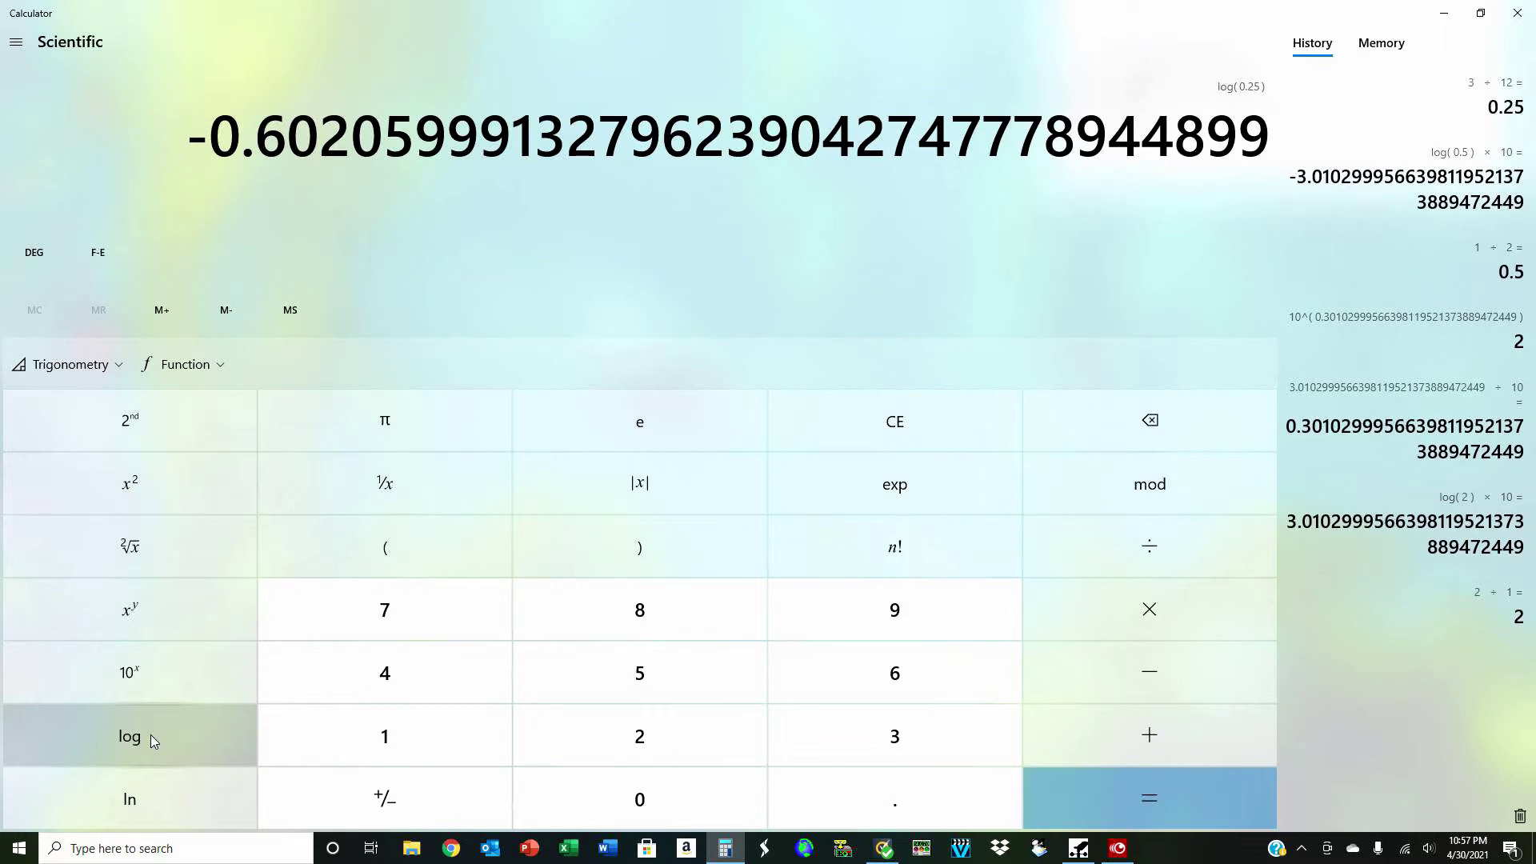
click(1074, 607)
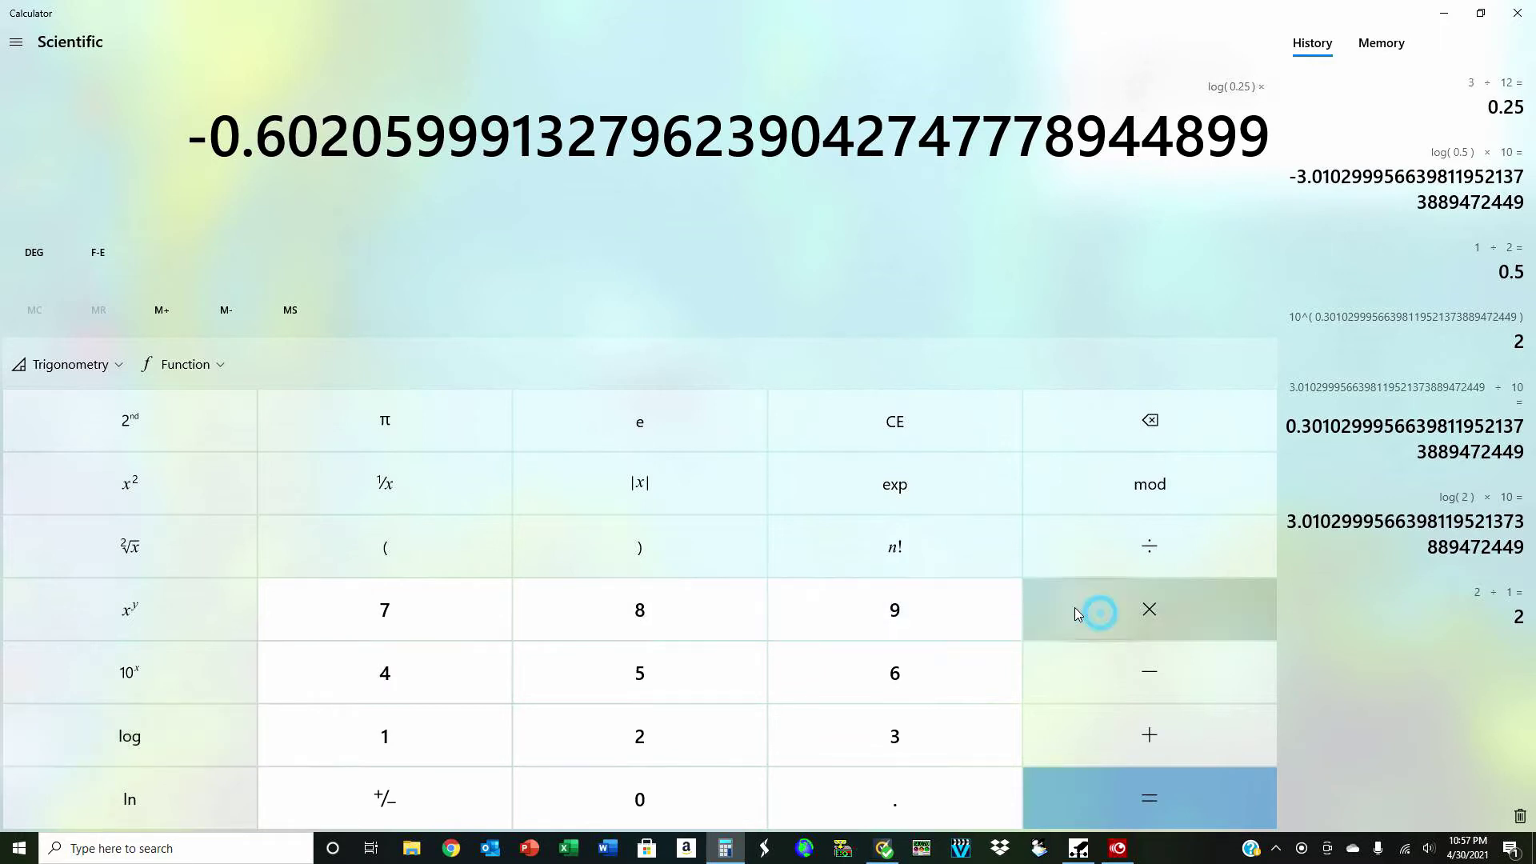
click(454, 726)
click(593, 804)
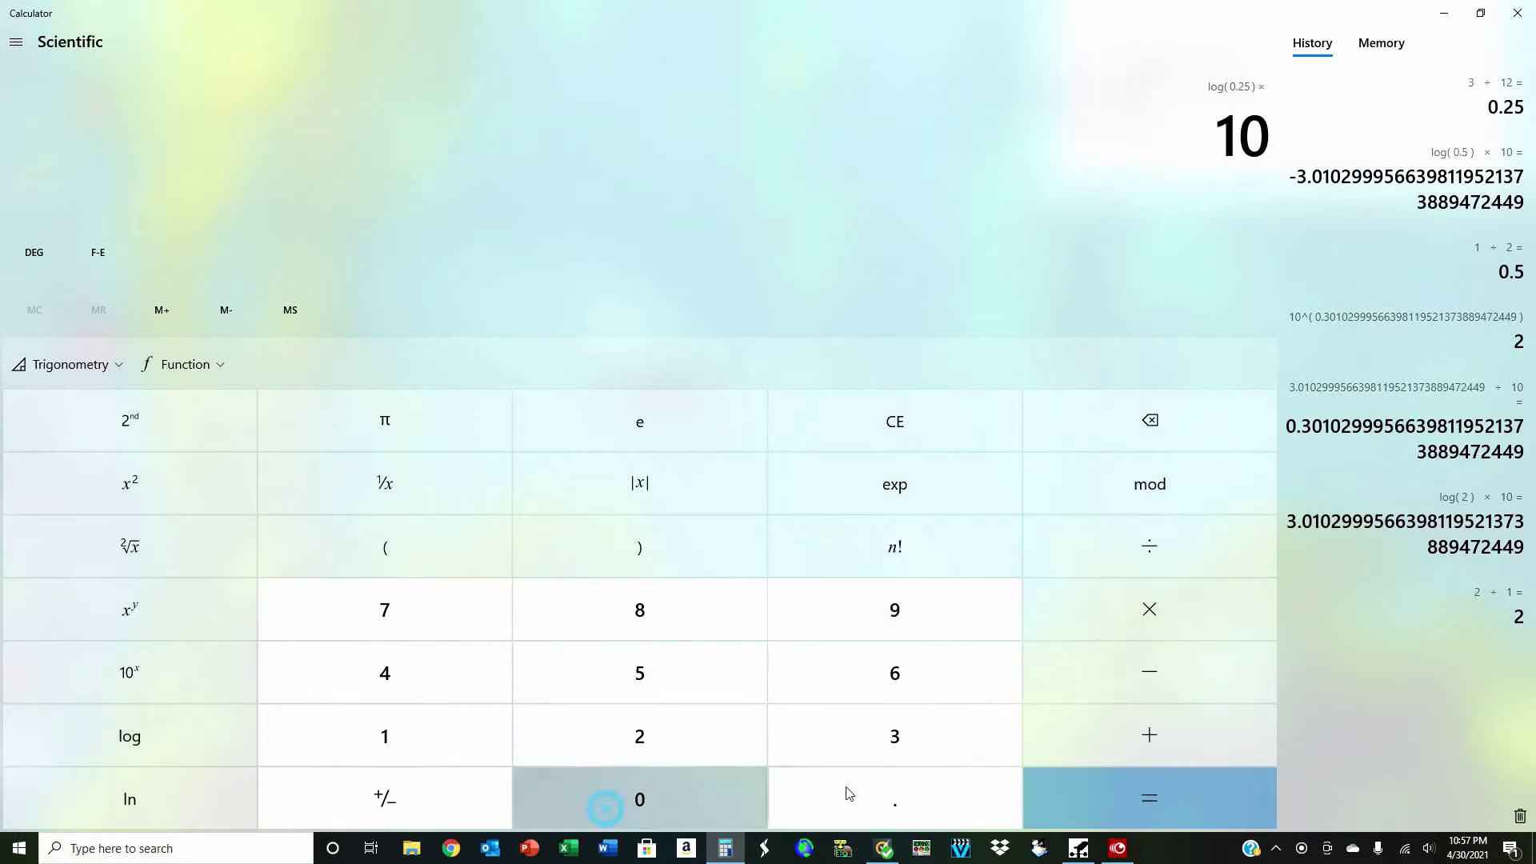
click(1125, 805)
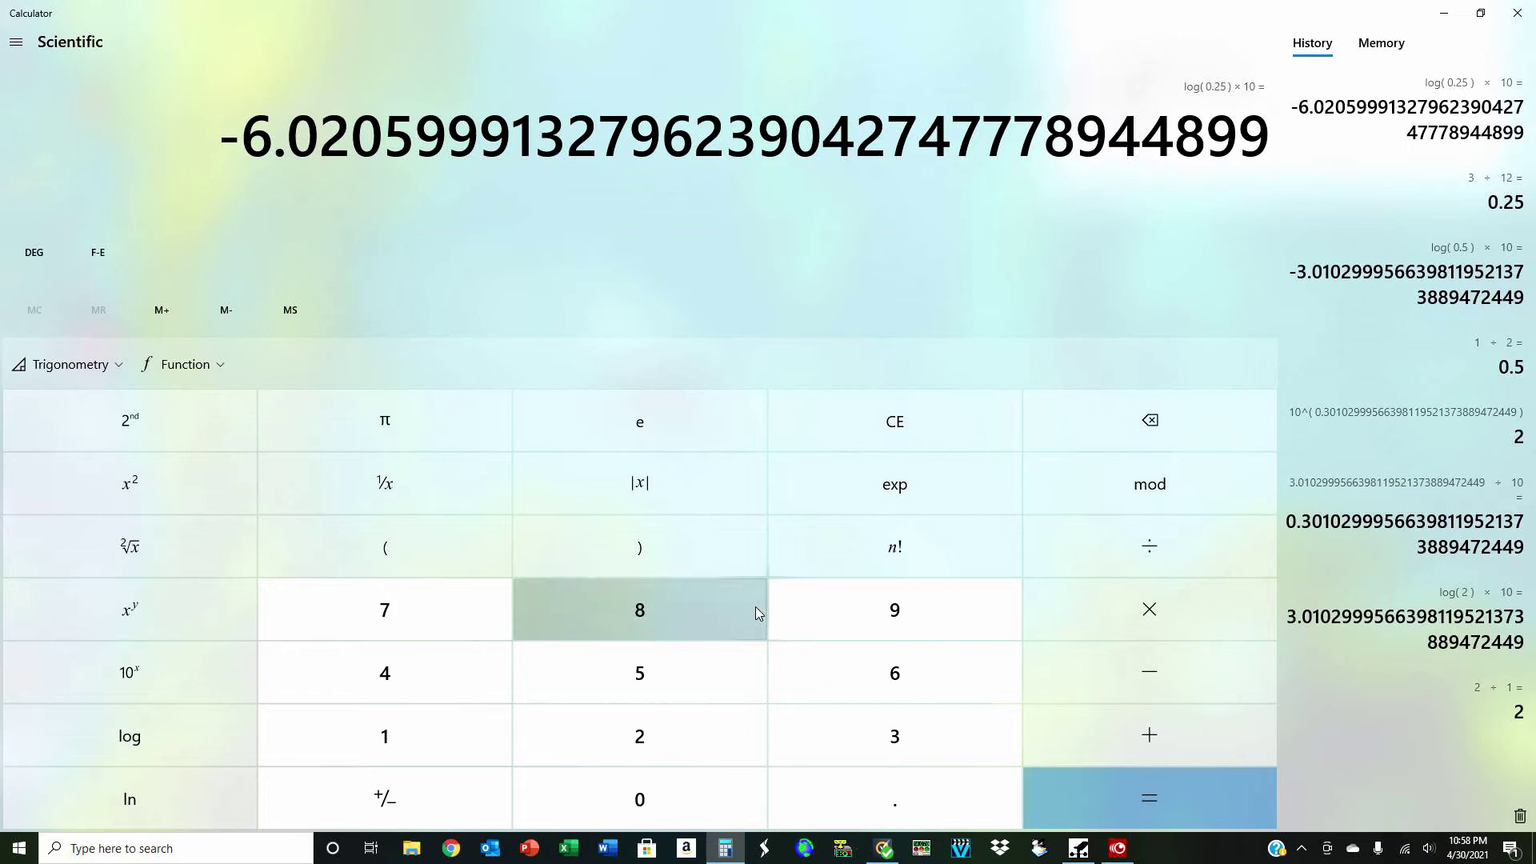
Step: Compute 100 ÷ 10 = 10
click(424, 741)
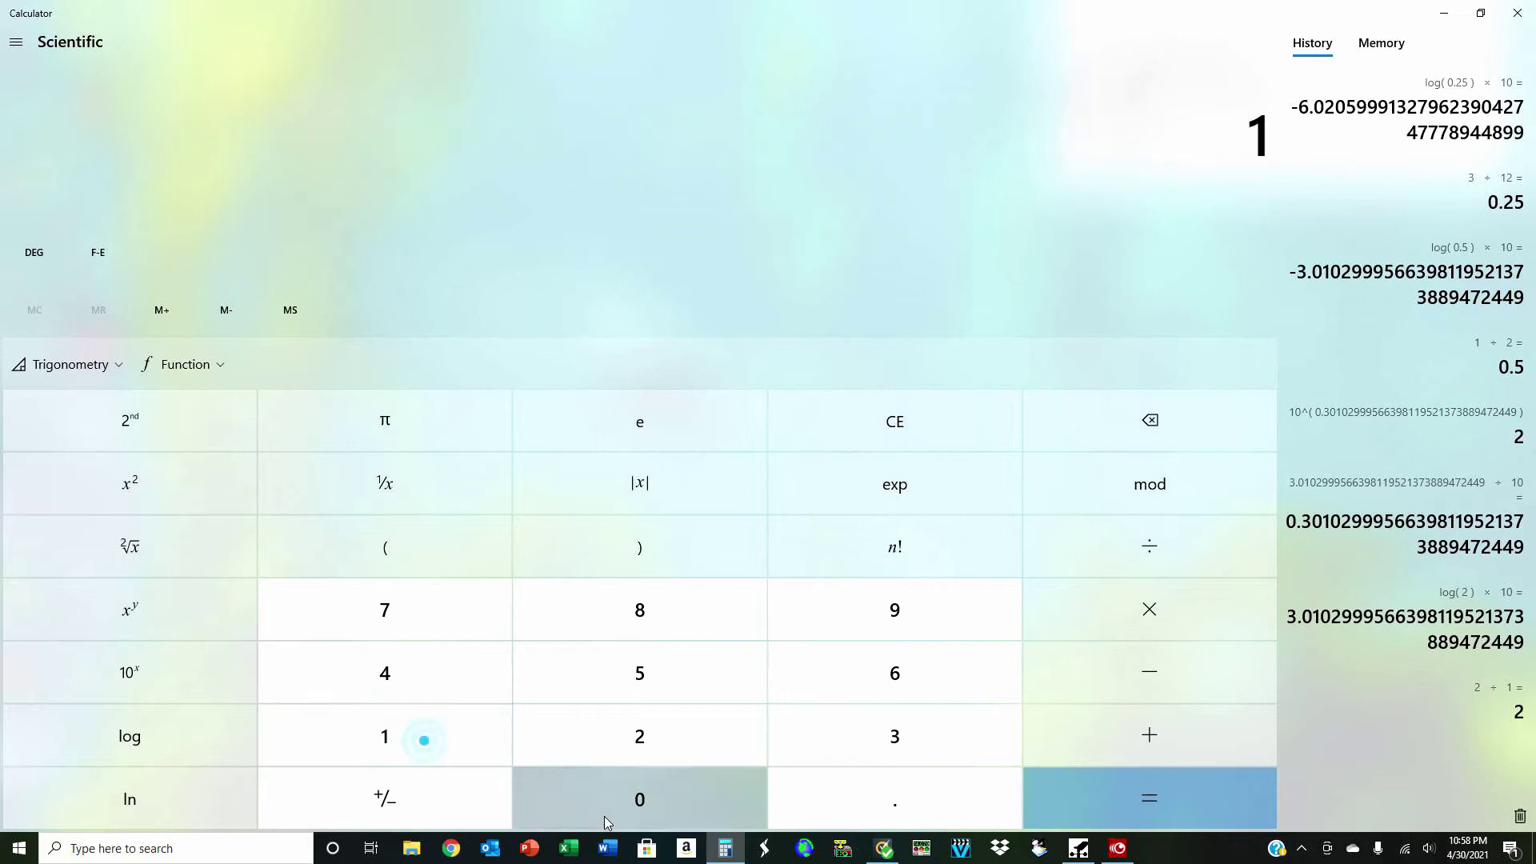
click(604, 808)
click(653, 799)
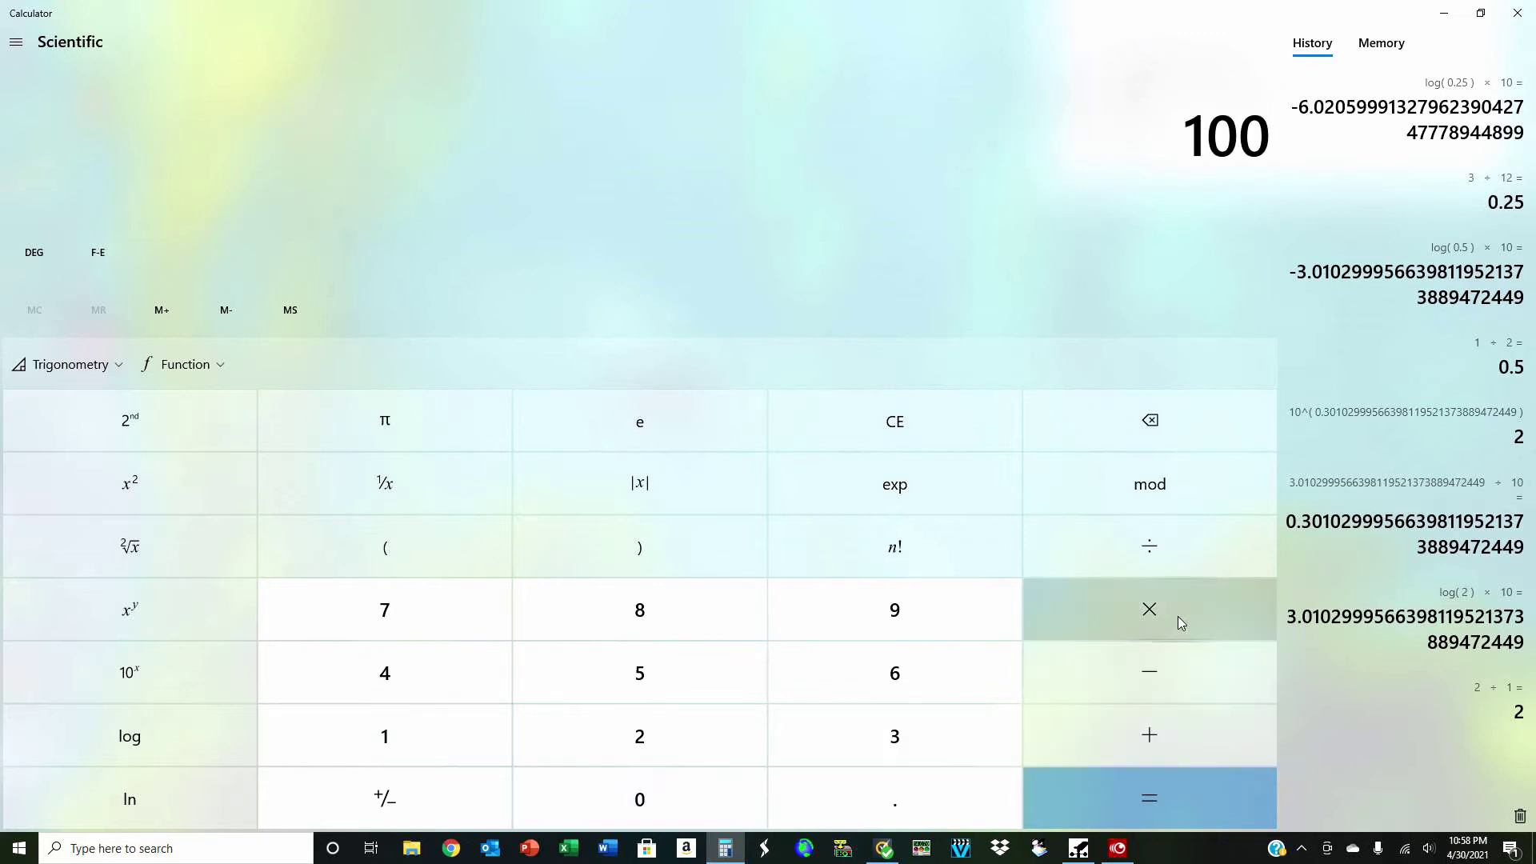
click(1153, 550)
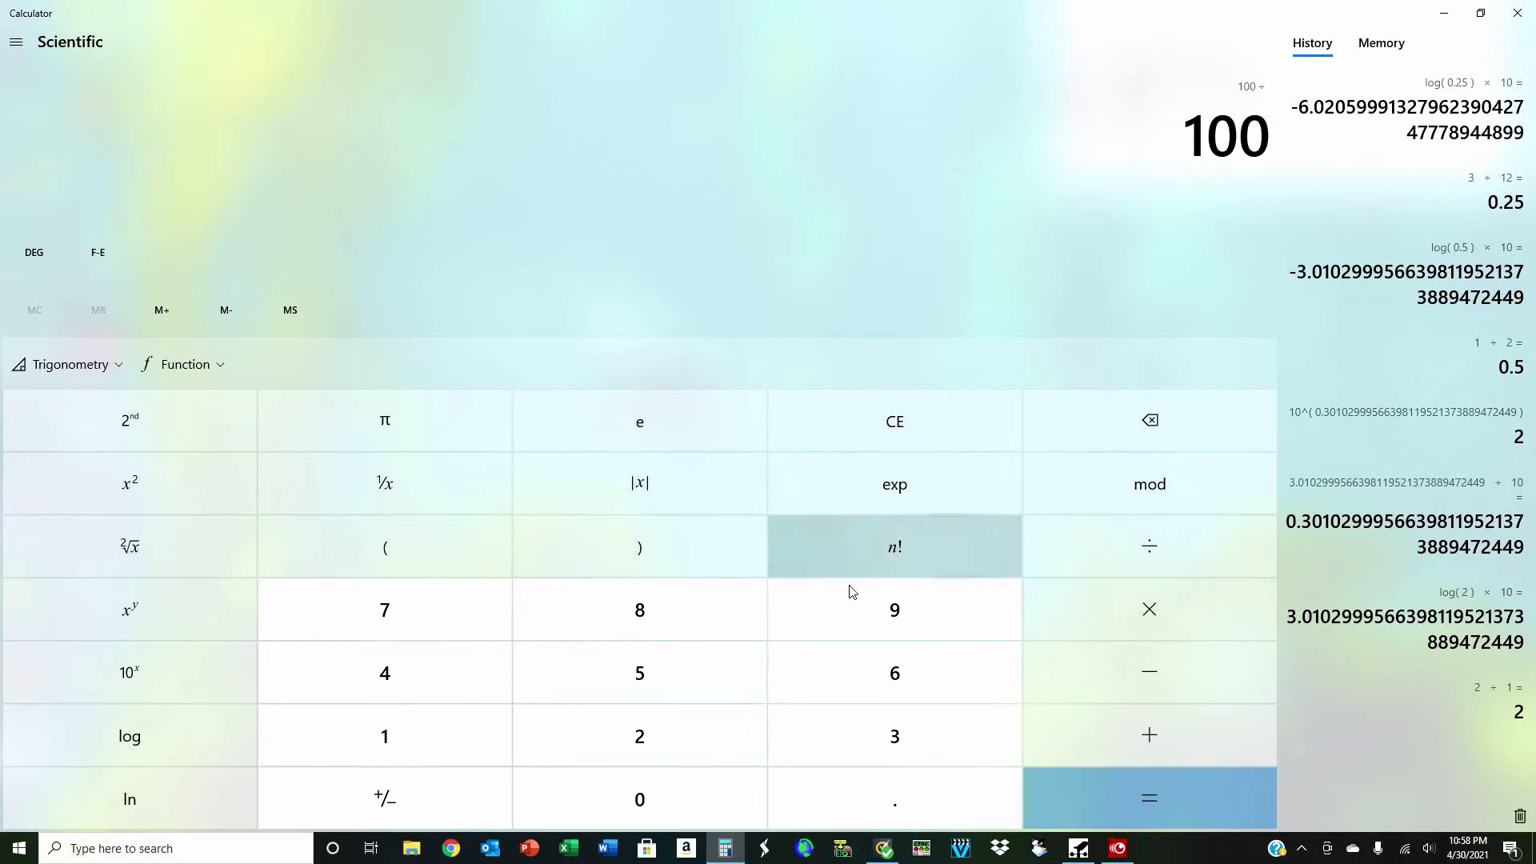
click(472, 754)
click(569, 824)
click(1086, 808)
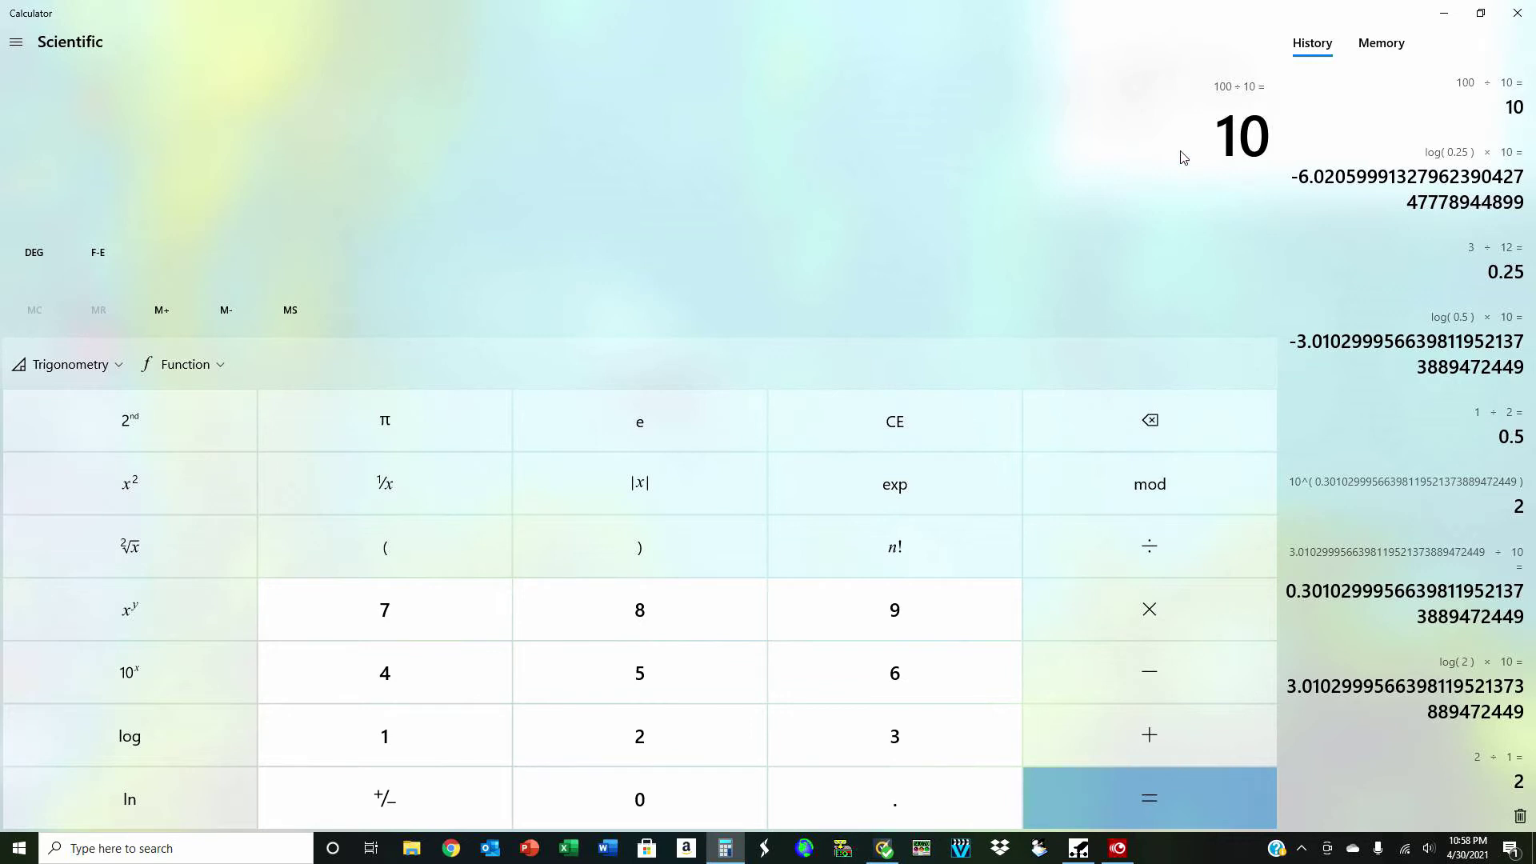
Step: Apply log, 10^x, log again, then multiply by 10 to get 10
click(152, 736)
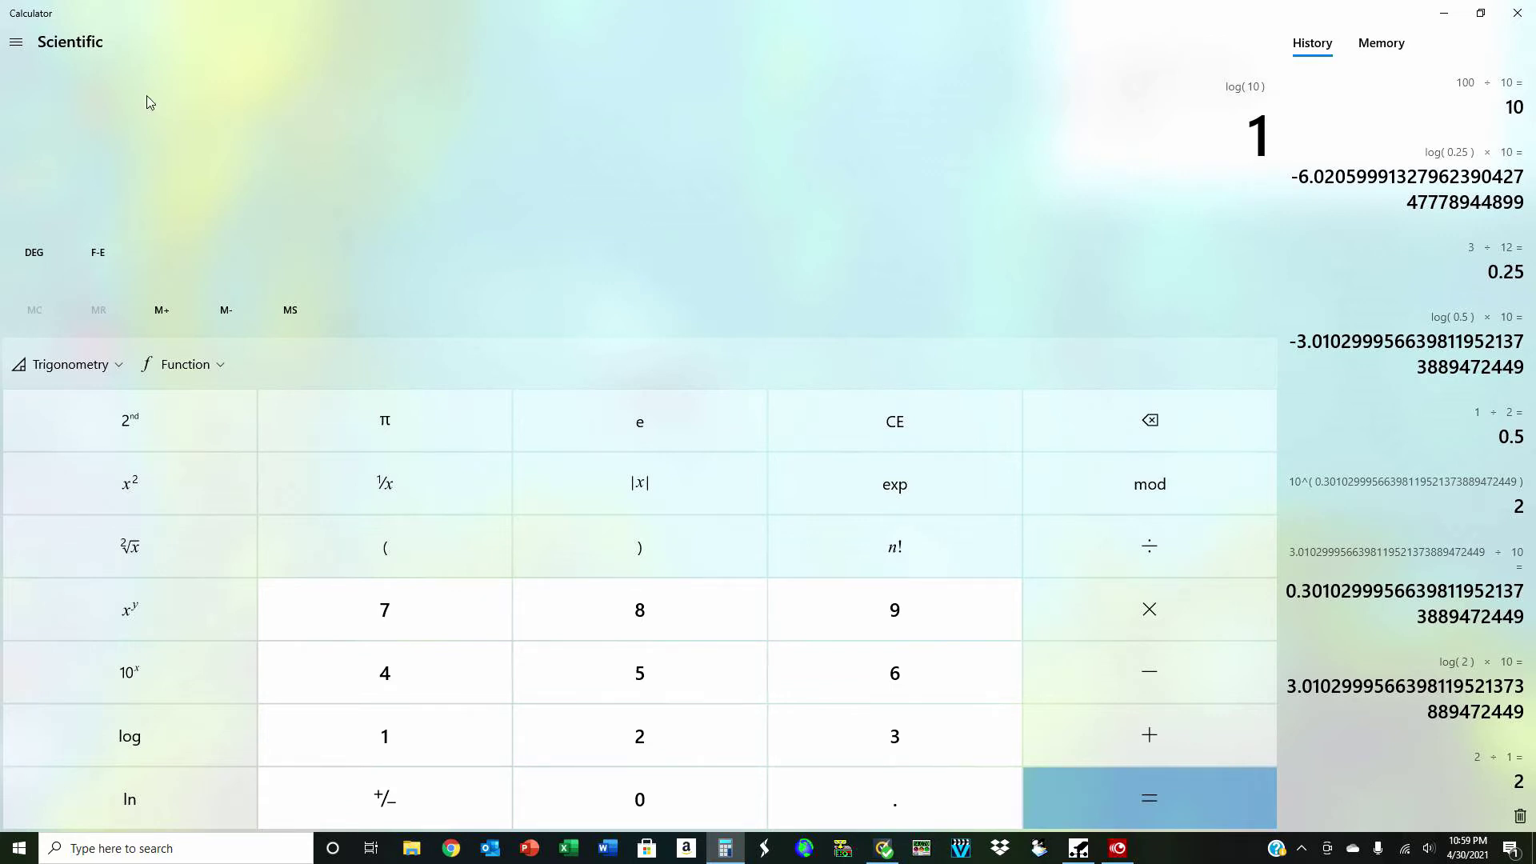
click(154, 684)
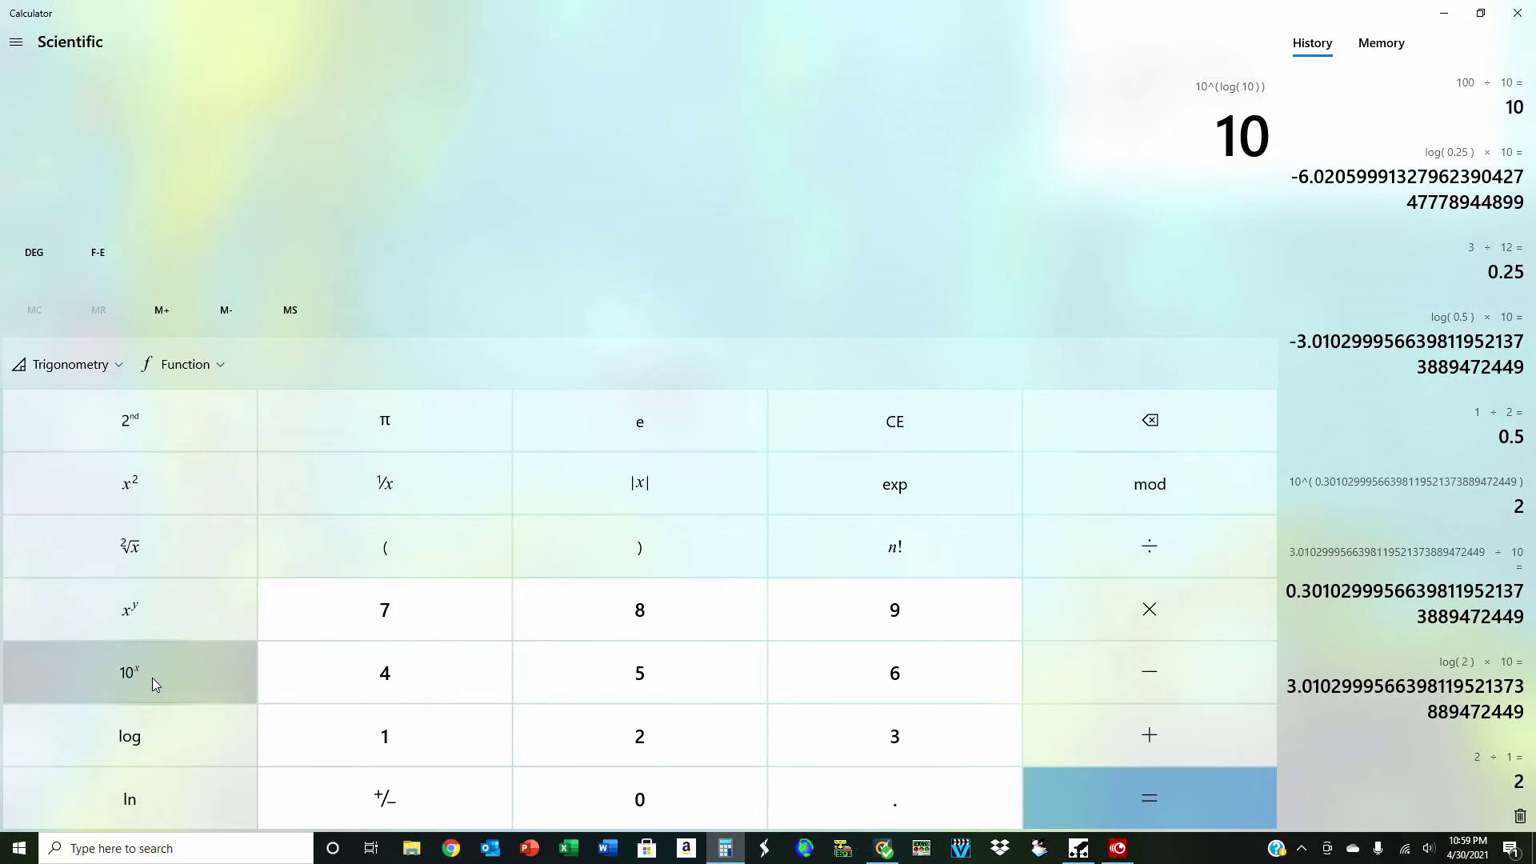
click(154, 736)
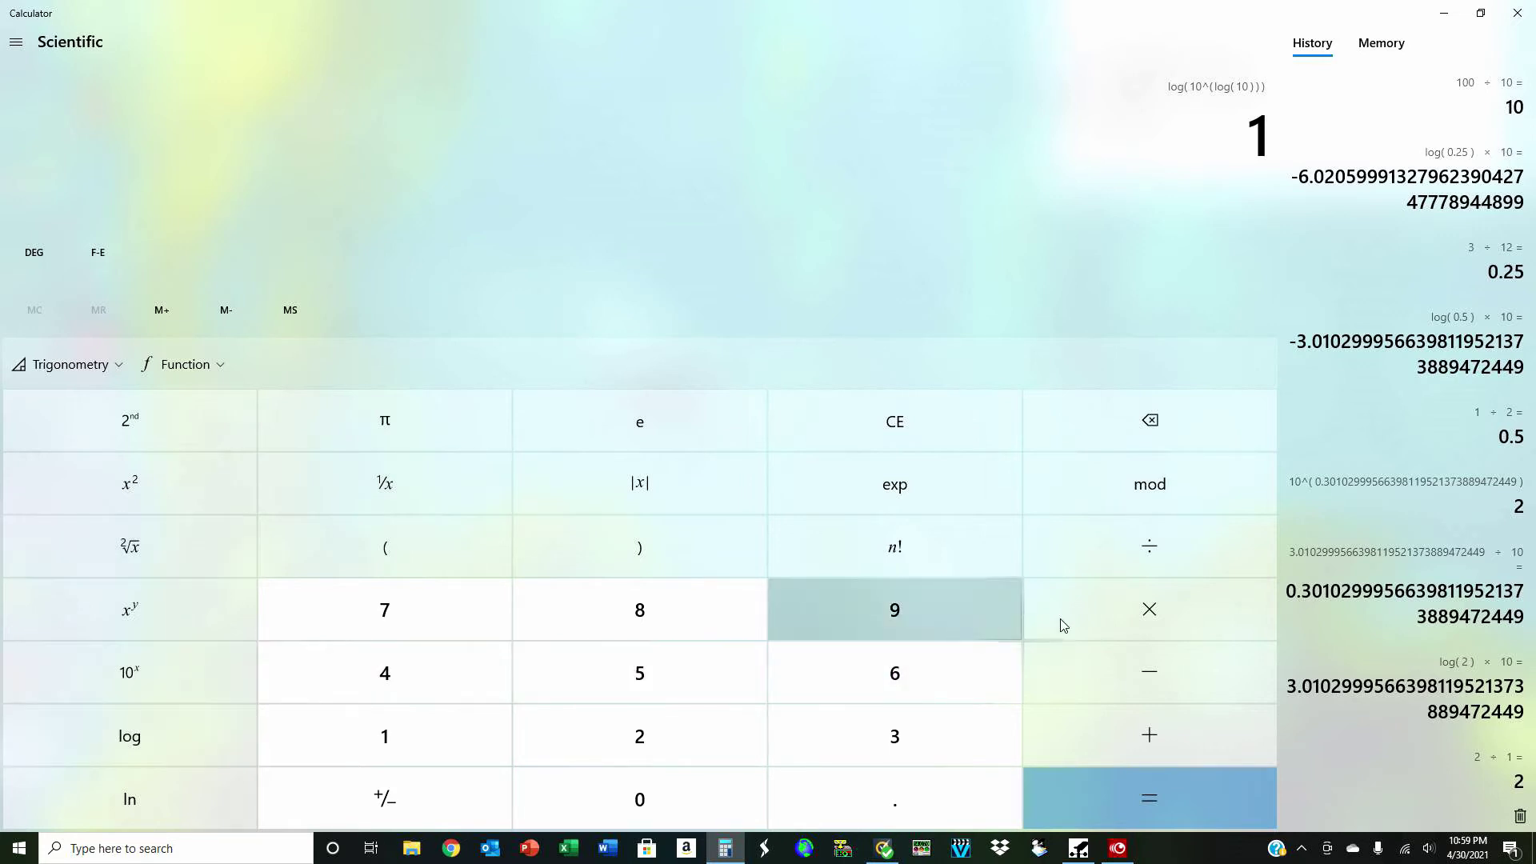
click(1092, 606)
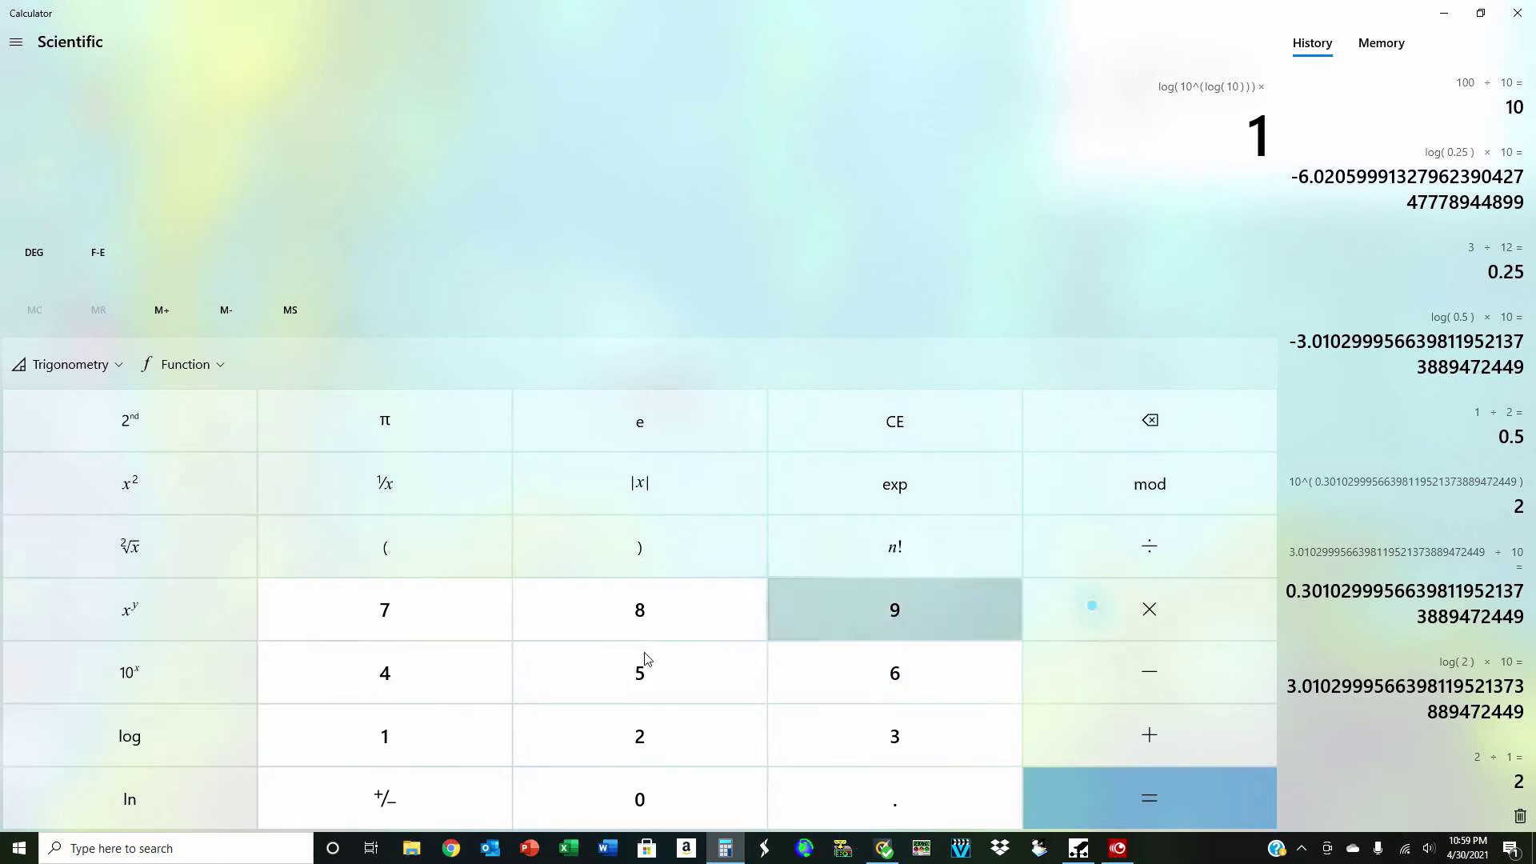
click(563, 801)
click(1096, 791)
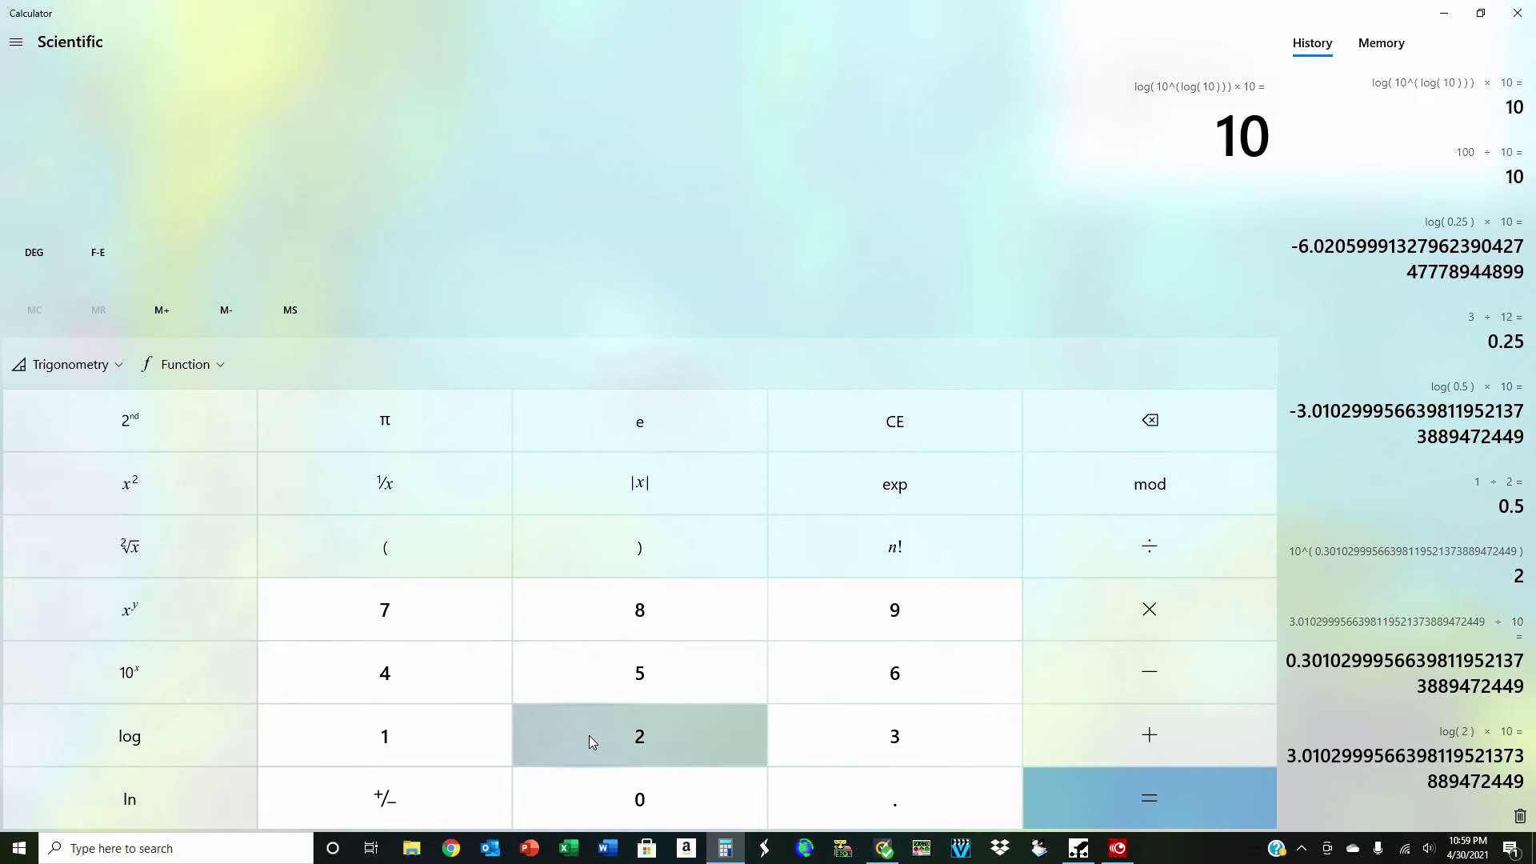
Step: Compute 200 ÷ 20 = 10
click(642, 743)
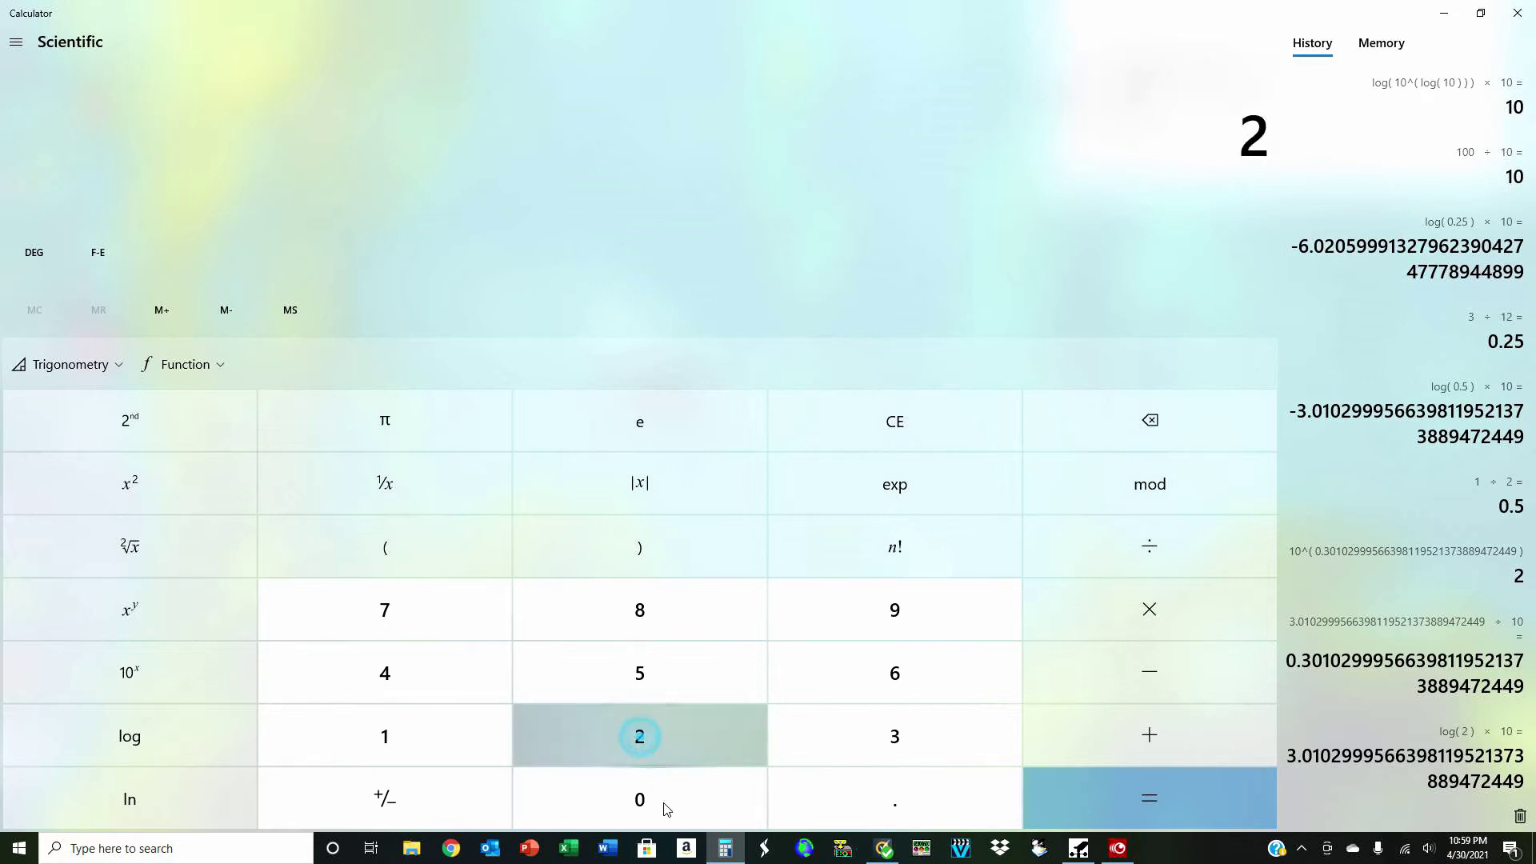
double_click(656, 804)
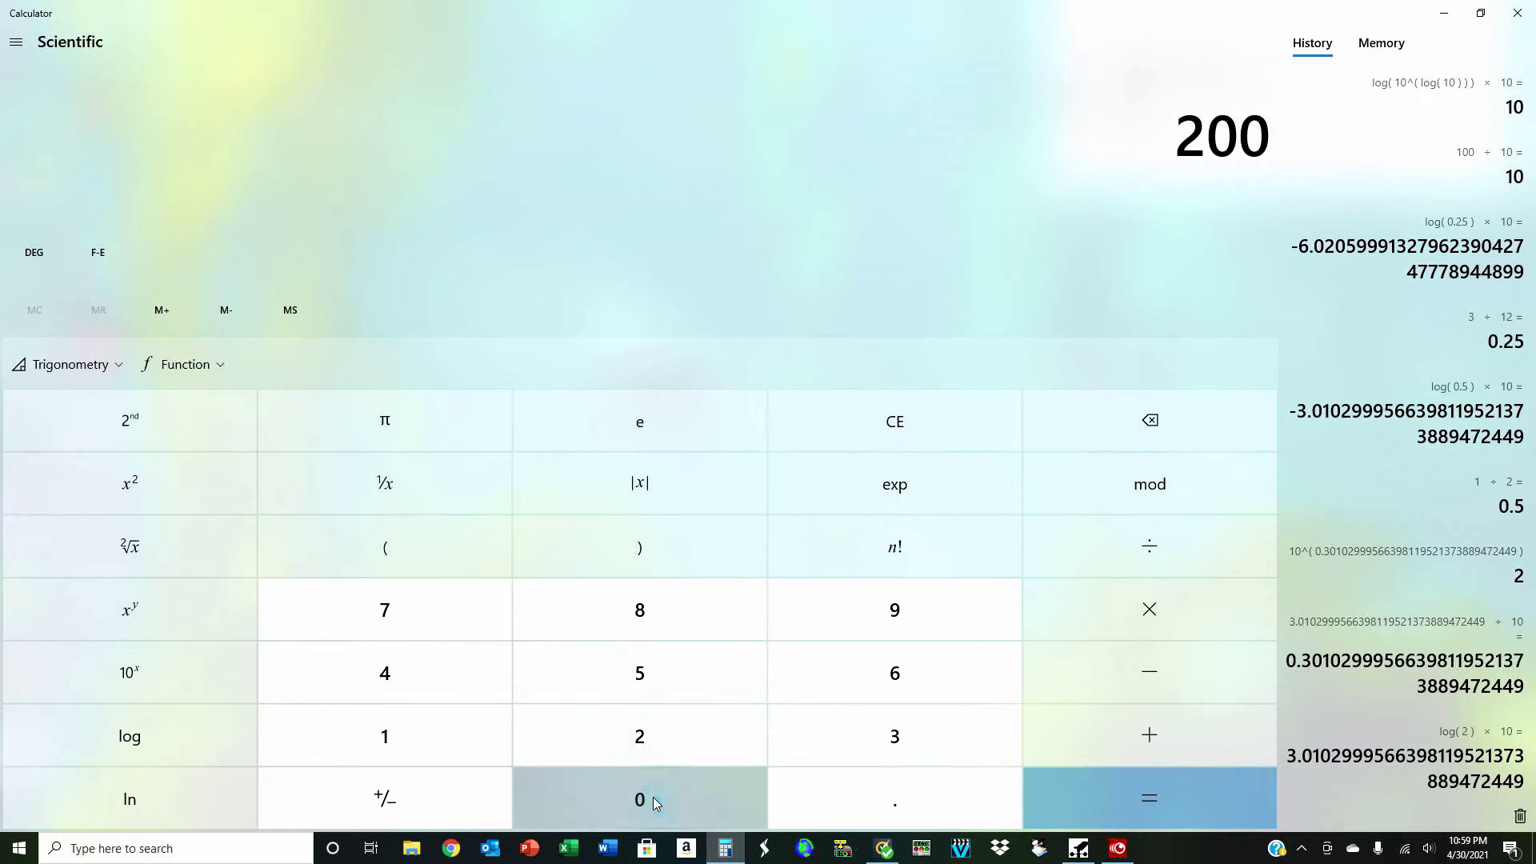
click(1108, 568)
click(625, 741)
click(653, 795)
click(1053, 800)
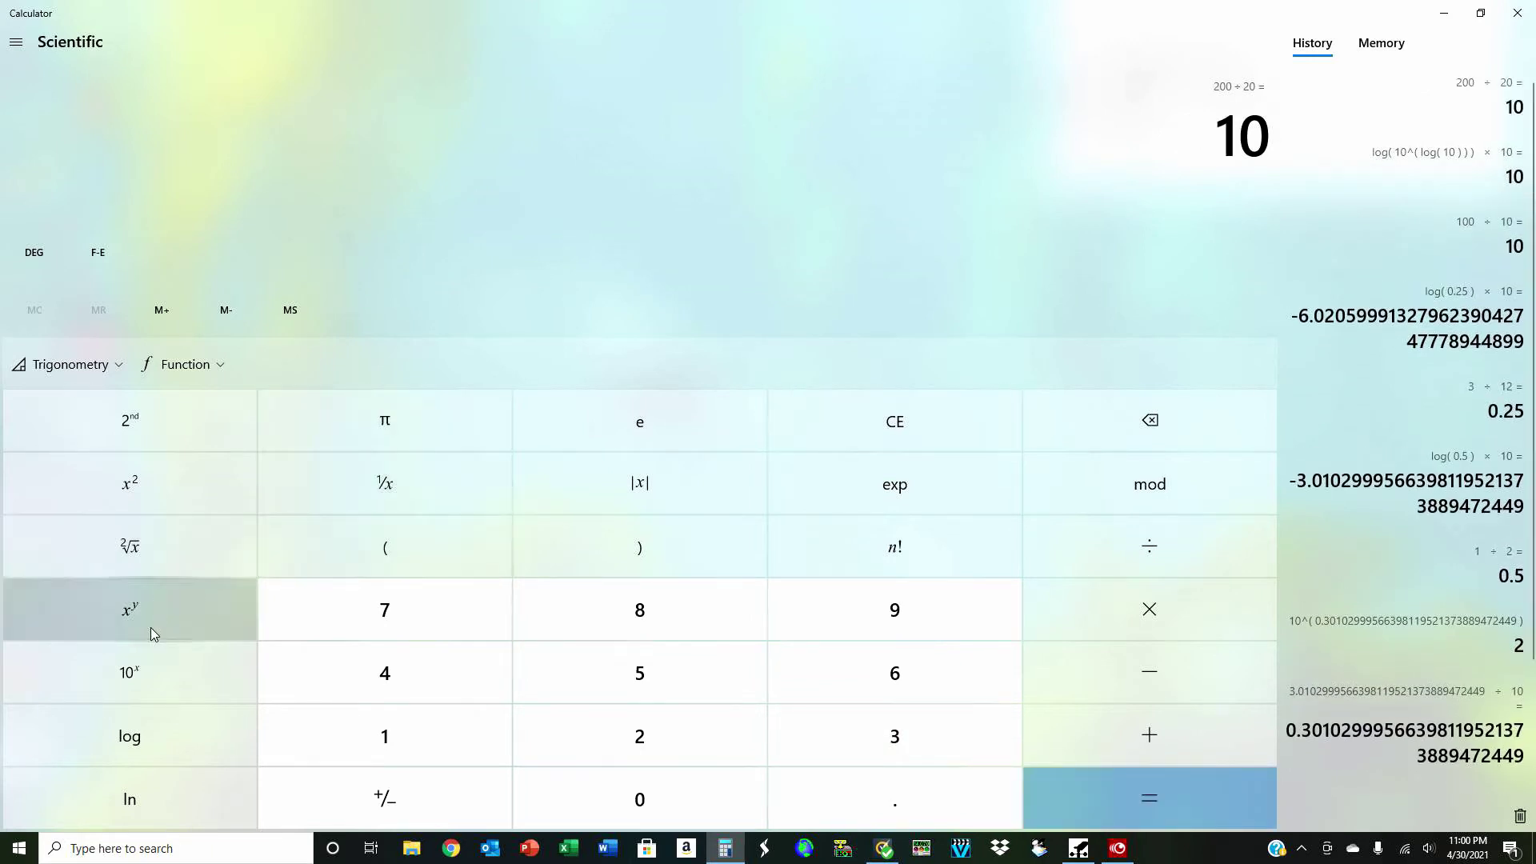
Step: Enter log(10) × 10, leaving it ready to evaluate
click(152, 737)
click(1084, 585)
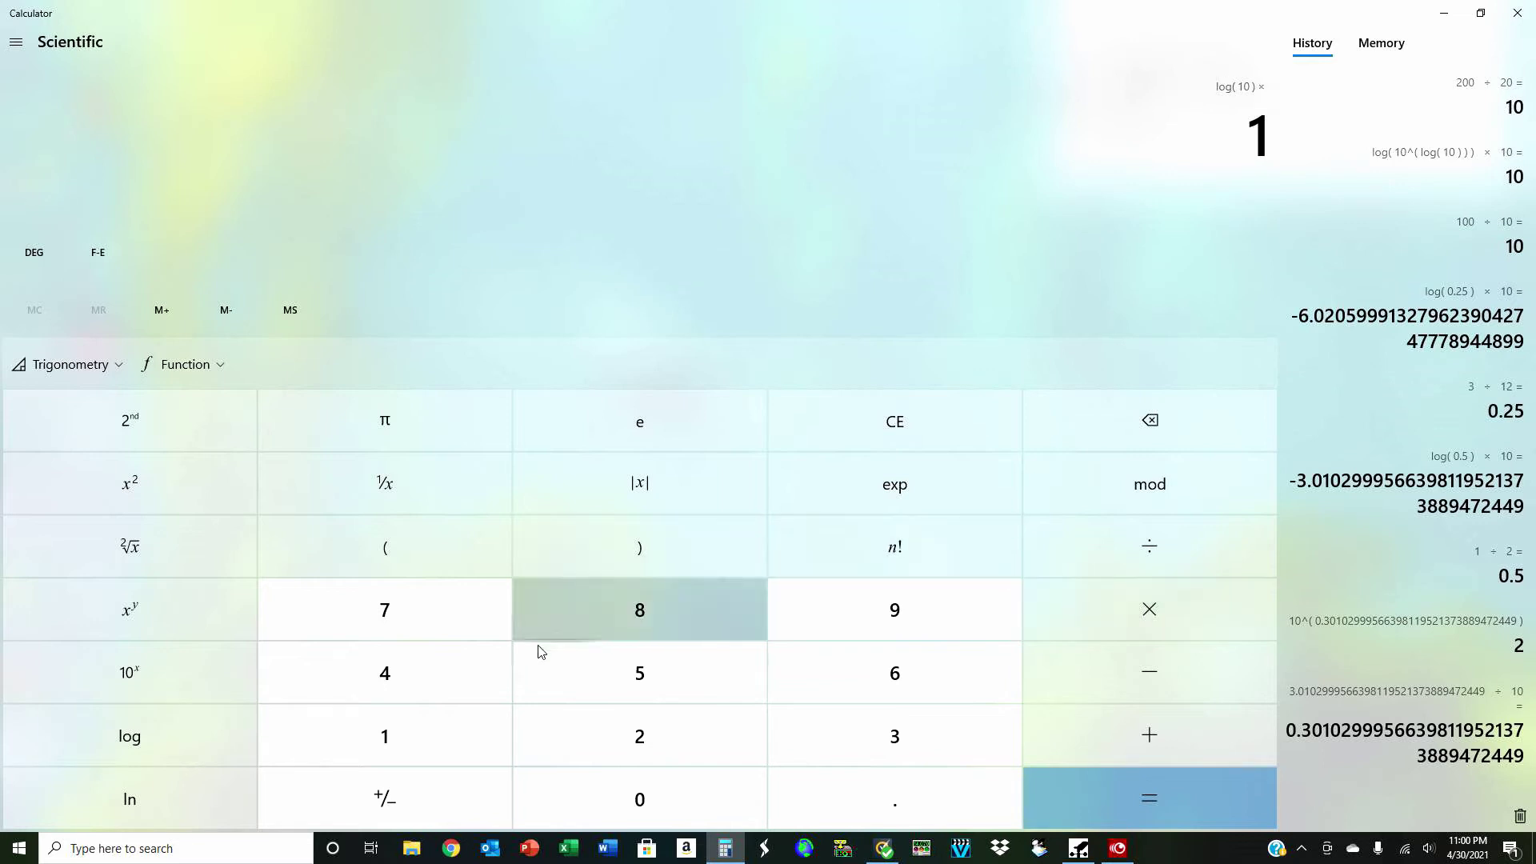
click(435, 727)
click(592, 788)
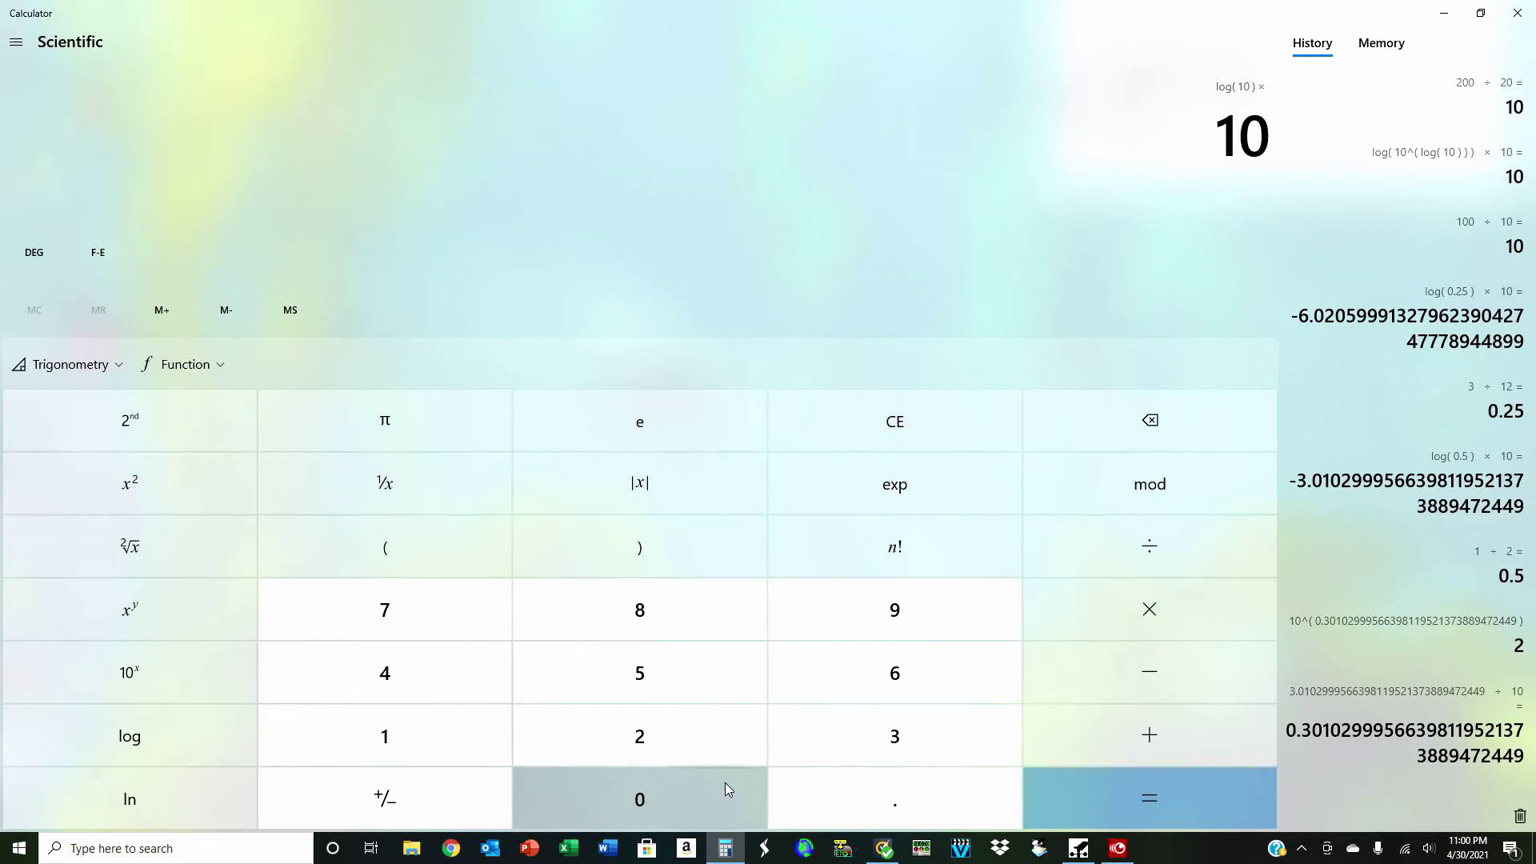